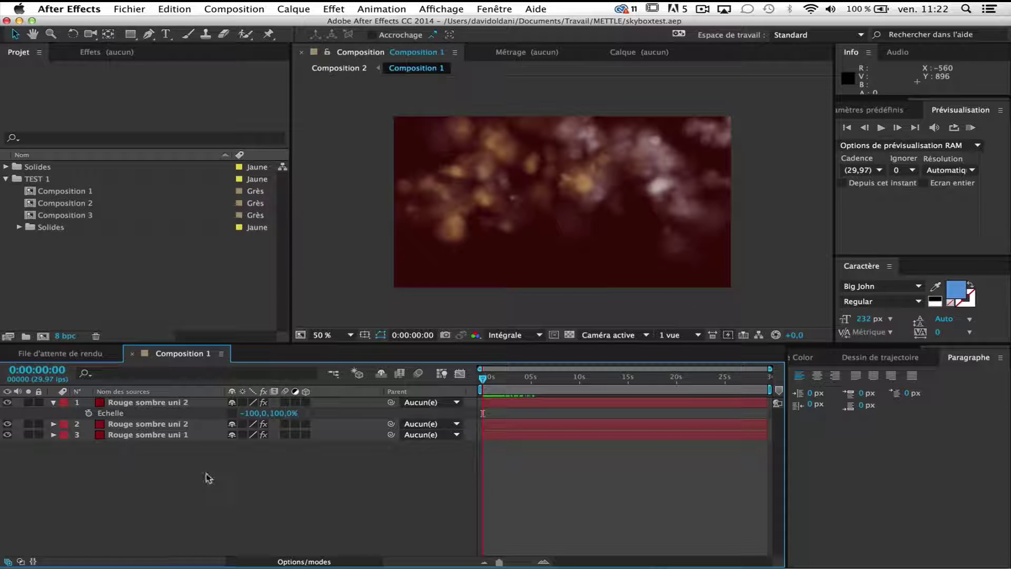
# - Preview the bokeh animation, then launch the SkyBox Creator.jsxbin script
pyautogui.moveTo(481, 381); pyautogui.dragTo(479, 383)
pyautogui.click(129, 7)
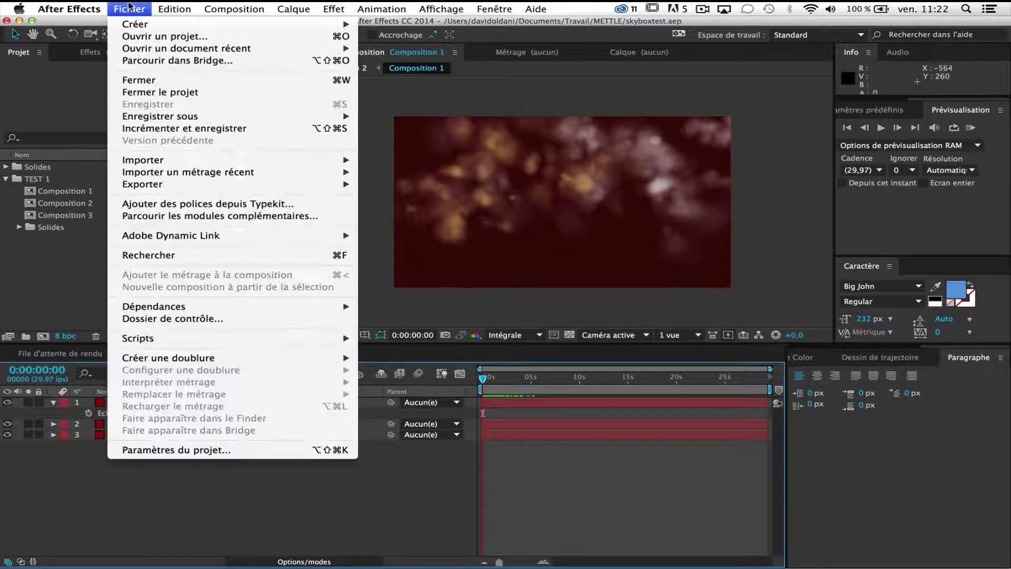
pyautogui.moveTo(119, 339)
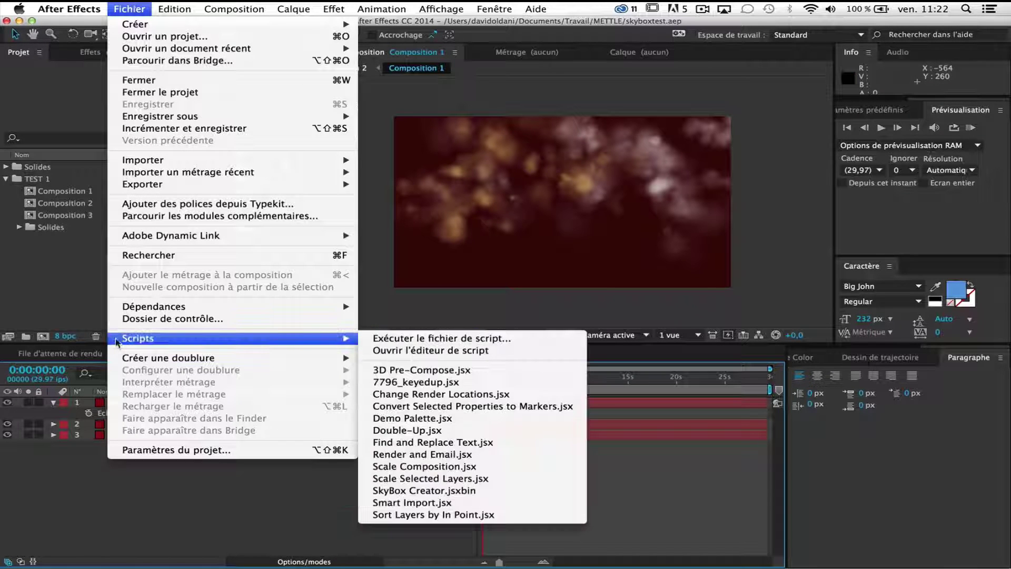
pyautogui.click(466, 490)
pyautogui.moveTo(470, 181); pyautogui.dragTo(527, 178)
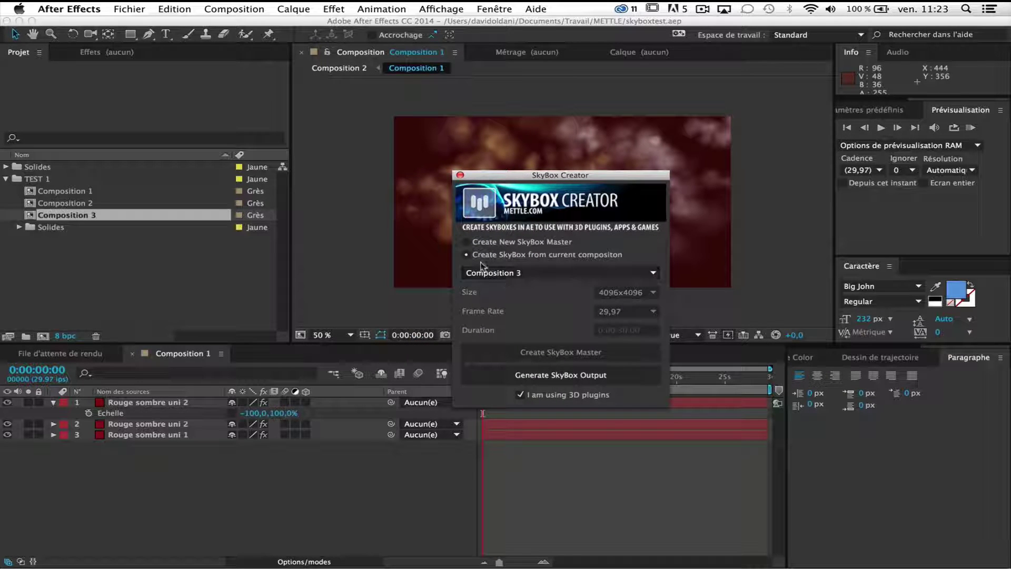
# - Set SkyBox Creator to build from the current composition, with Composition 1 as the source
pyautogui.click(467, 255)
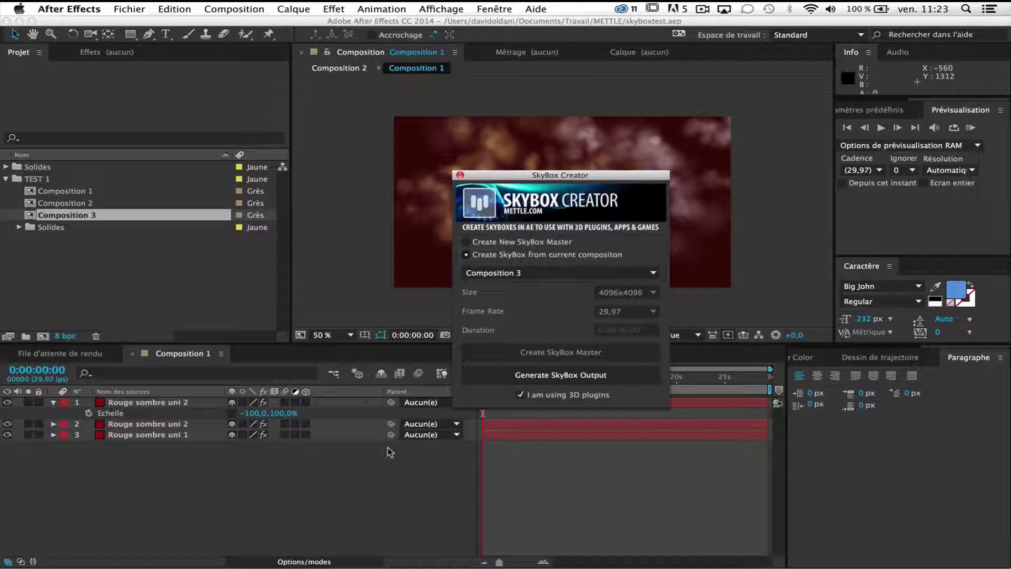
pyautogui.click(481, 256)
pyautogui.click(532, 273)
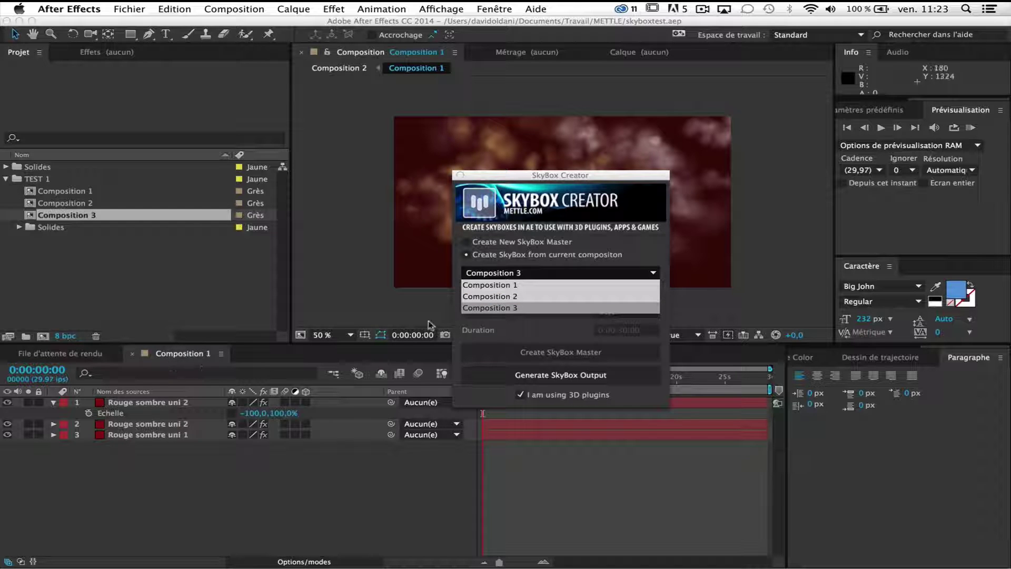
pyautogui.click(487, 286)
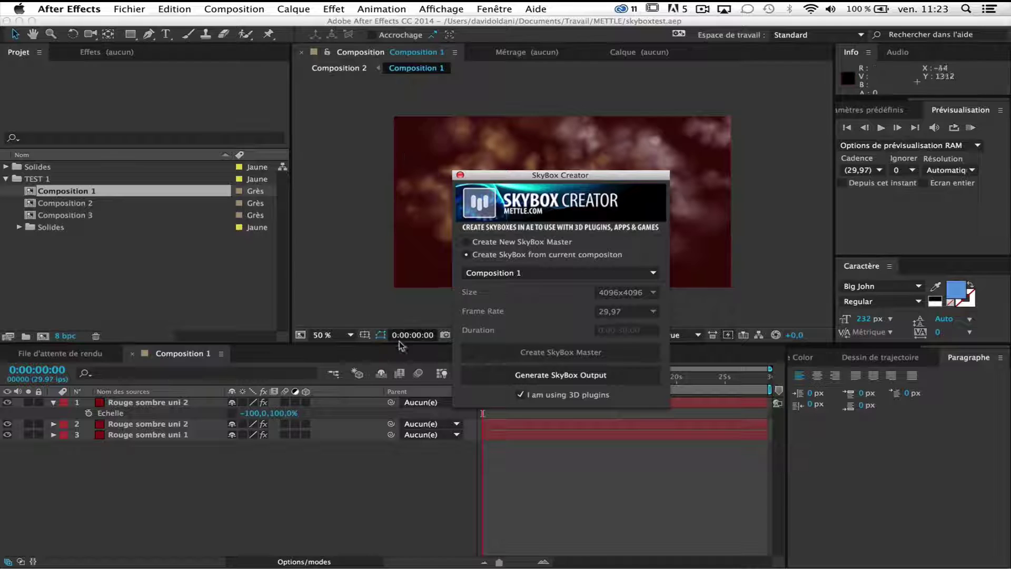
# - Generate the skybox output, accept the non-square warning, and delete the SkyBox Output folder
pyautogui.click(523, 375)
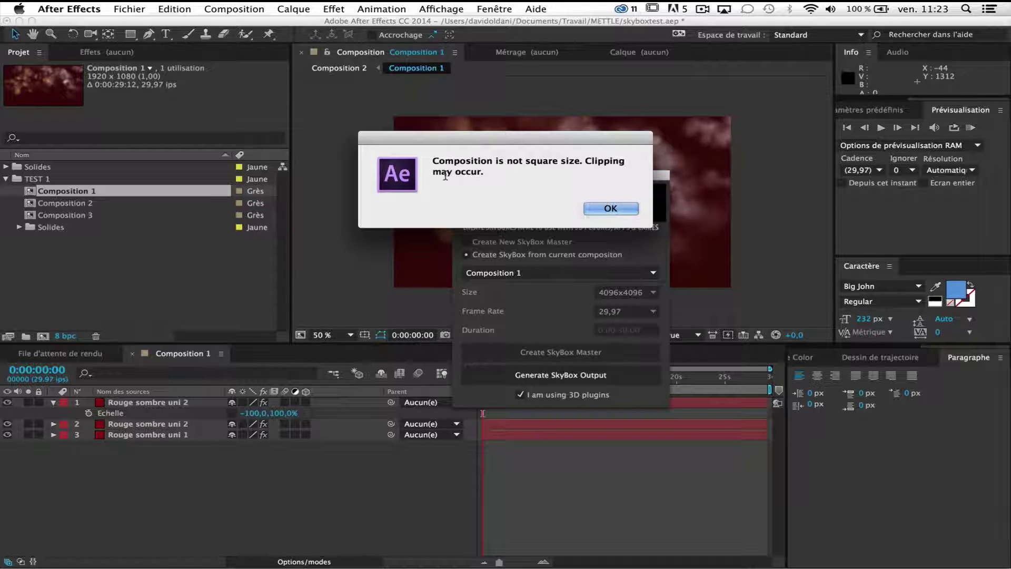
pyautogui.click(593, 209)
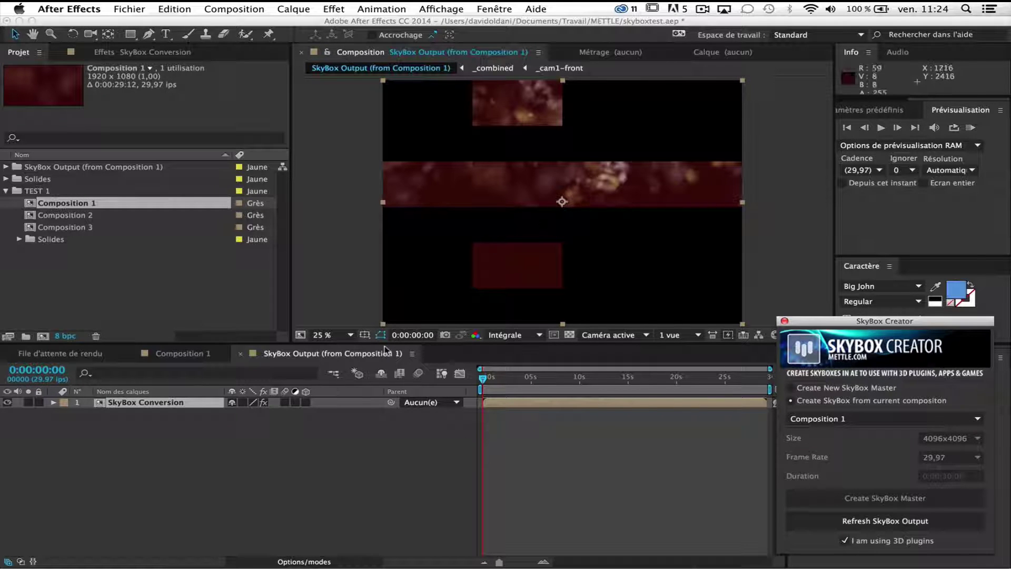
pyautogui.click(30, 169)
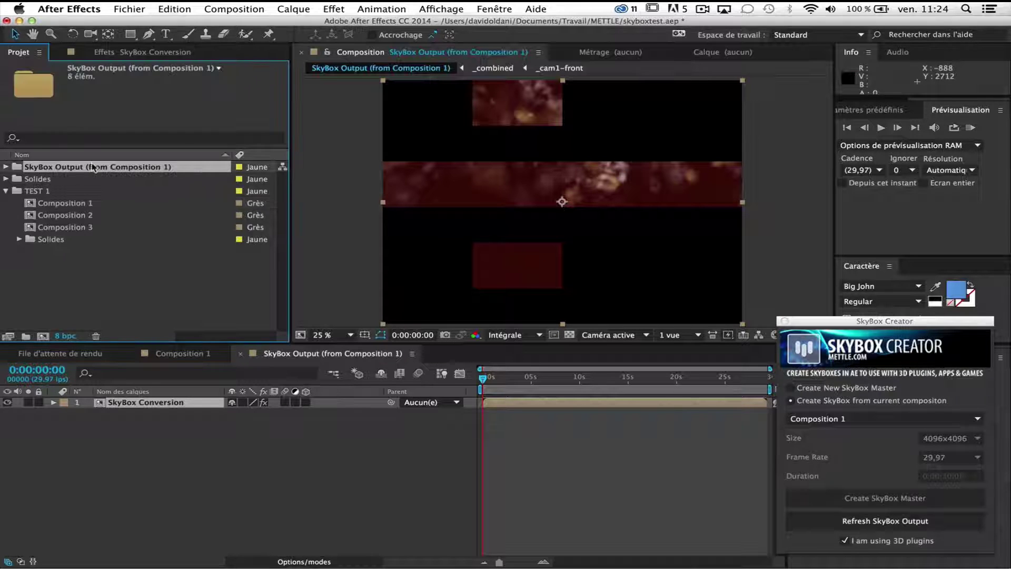
pyautogui.click(96, 336)
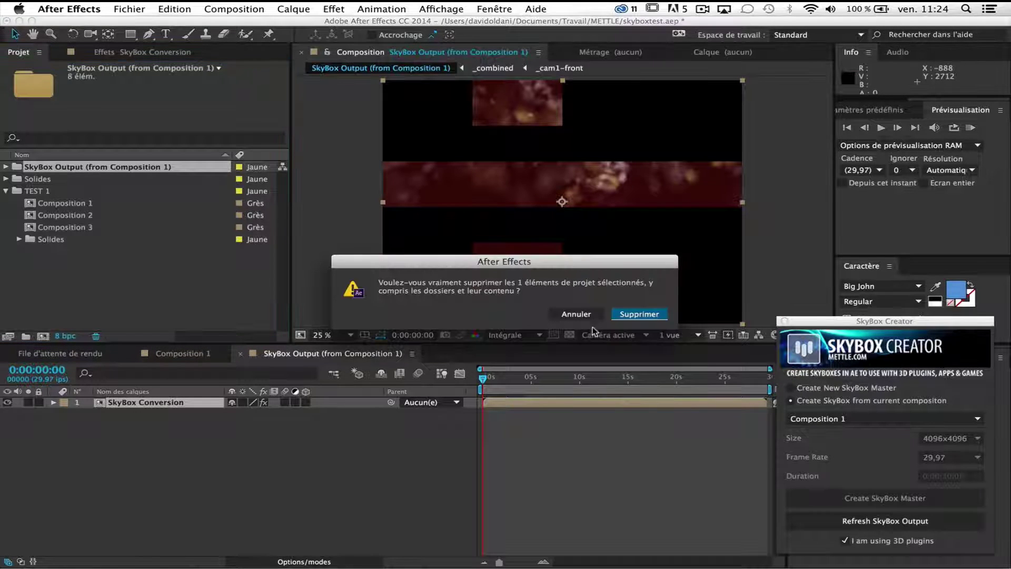
# - Confirm deleting the SkyBox Output folder and rename Composition 1 to 'Main comp'
pyautogui.press('Return')
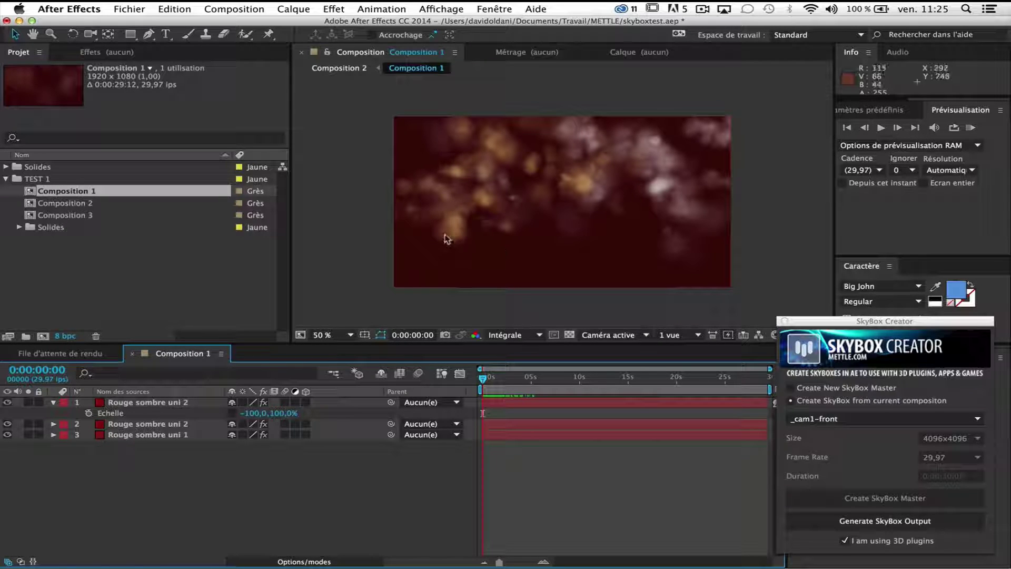
pyautogui.click(87, 194)
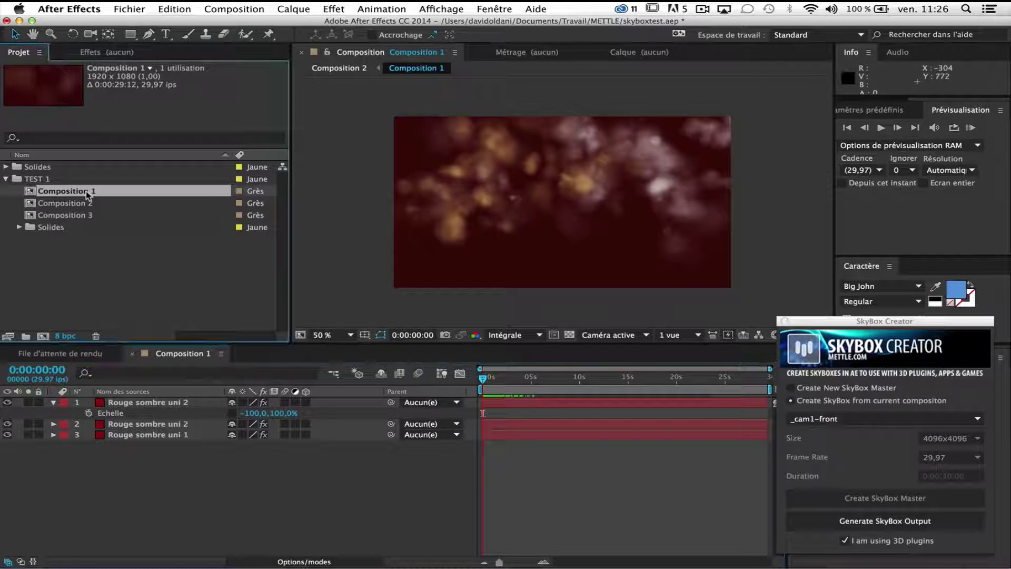
pyautogui.press('Return')
pyautogui.write('m')
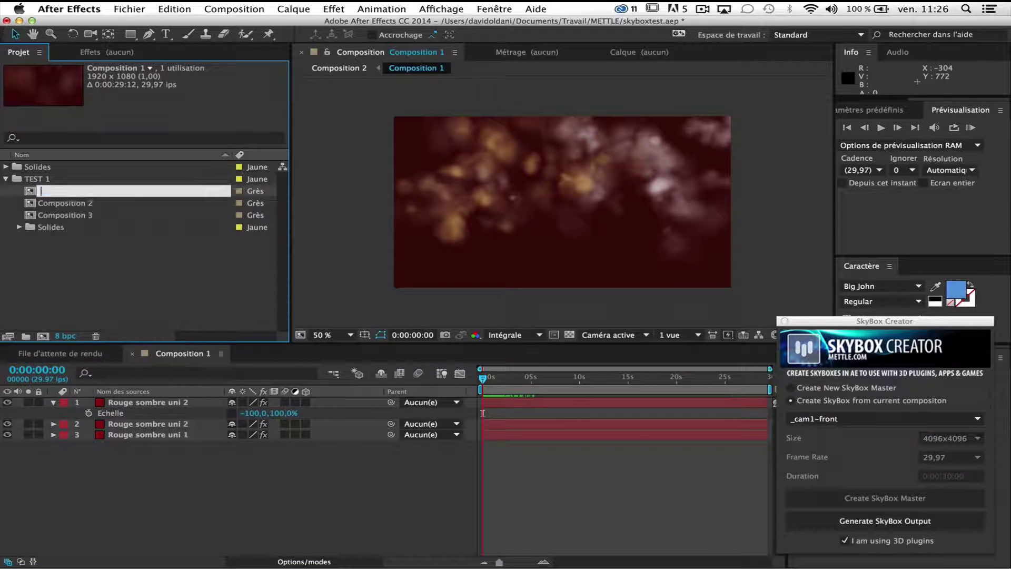
pyautogui.write('ain comp')
pyautogui.press('Return')
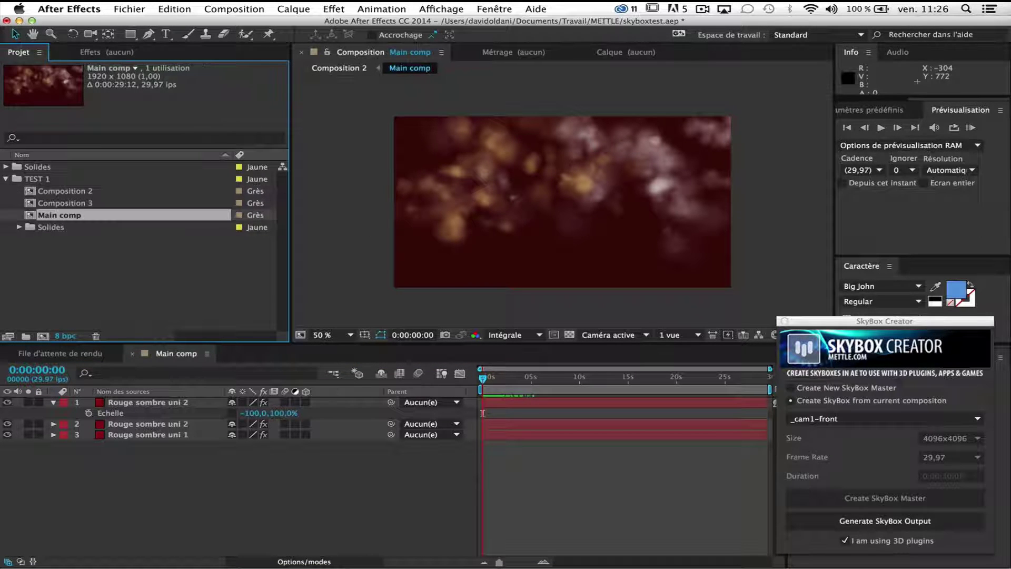
# - Duplicate Main comp and name the copy 'Skybox'
pyautogui.press('super+d')
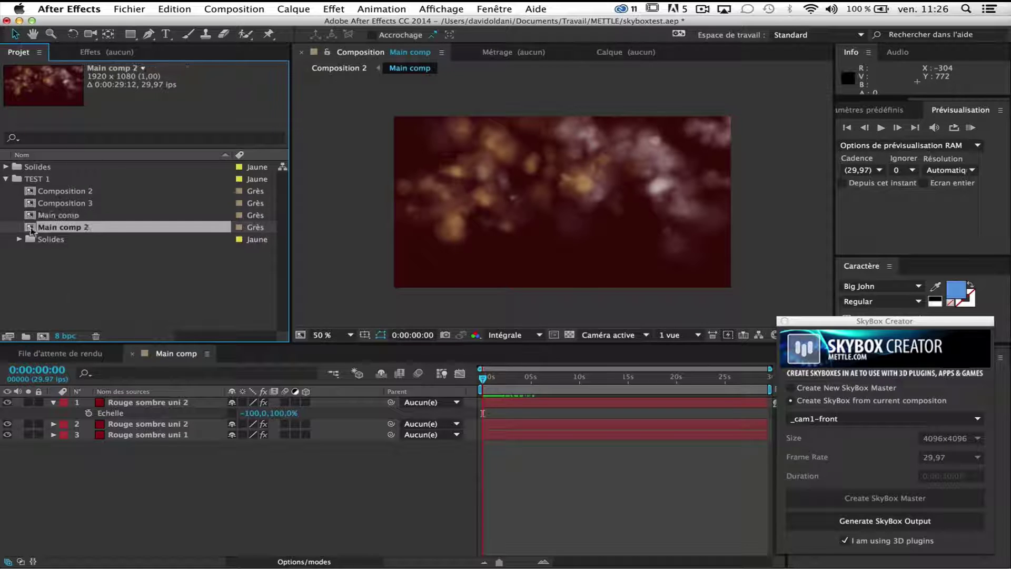
pyautogui.press('Return')
pyautogui.write('S')
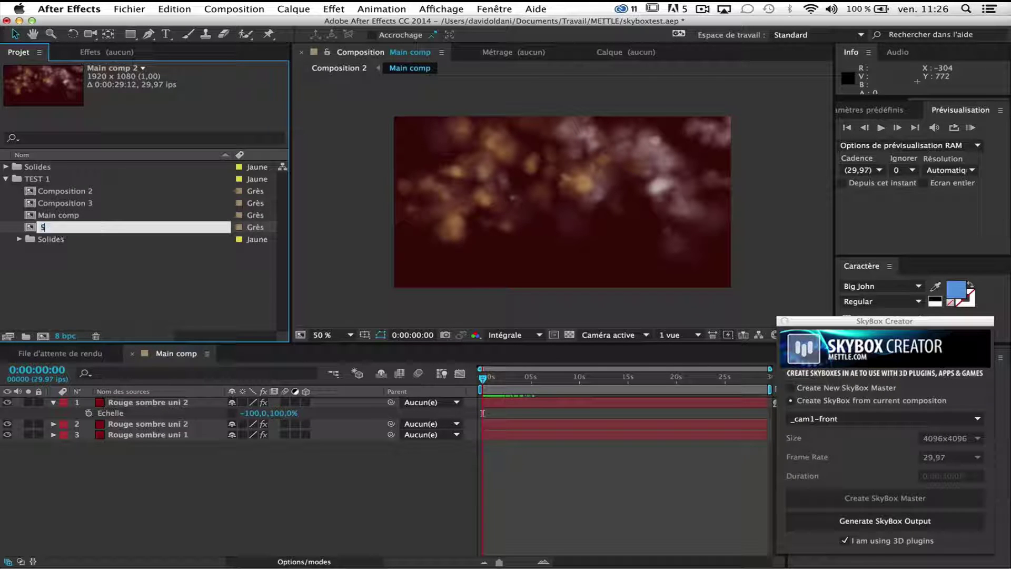
pyautogui.write('kybox')
pyautogui.press('Return')
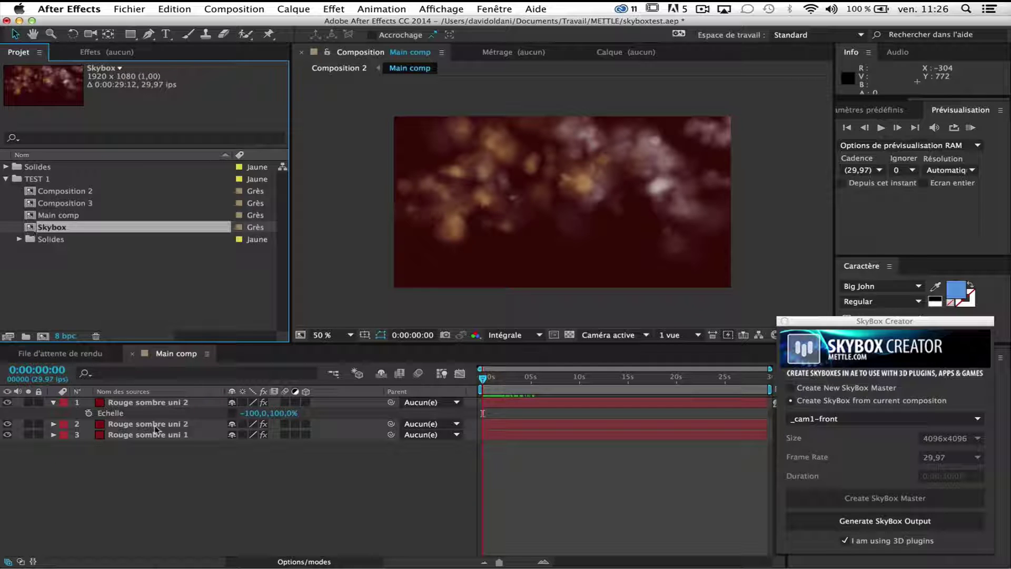
pyautogui.click(54, 402)
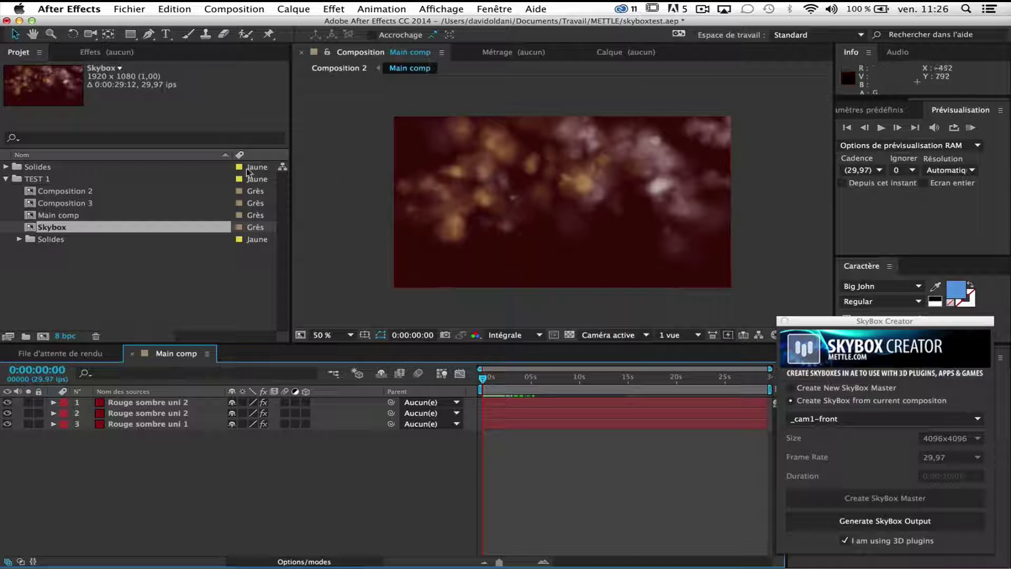
# - Resize the Skybox composition to a square 1080 × 1080
pyautogui.doubleClick(45, 227)
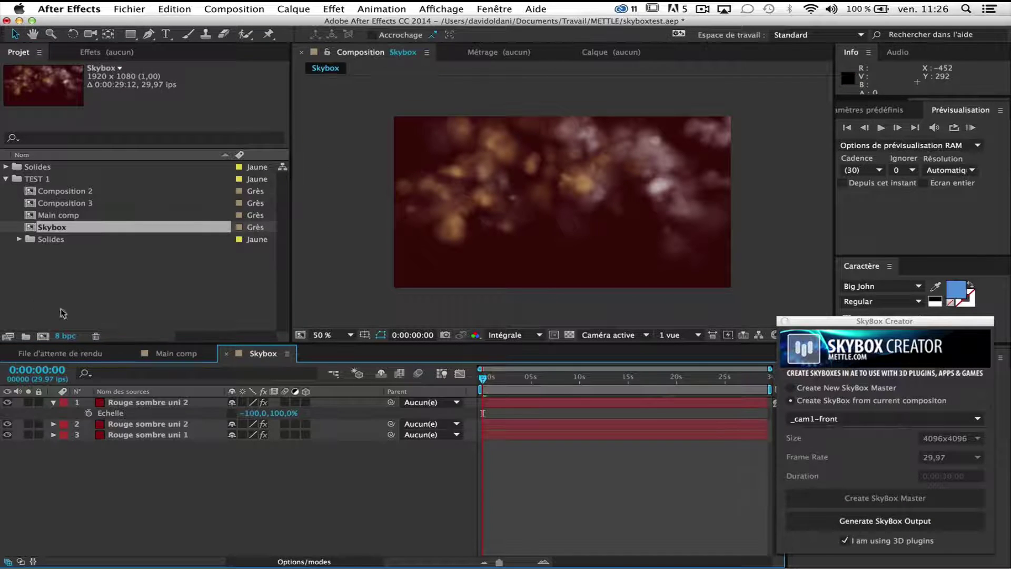
pyautogui.press('super+k')
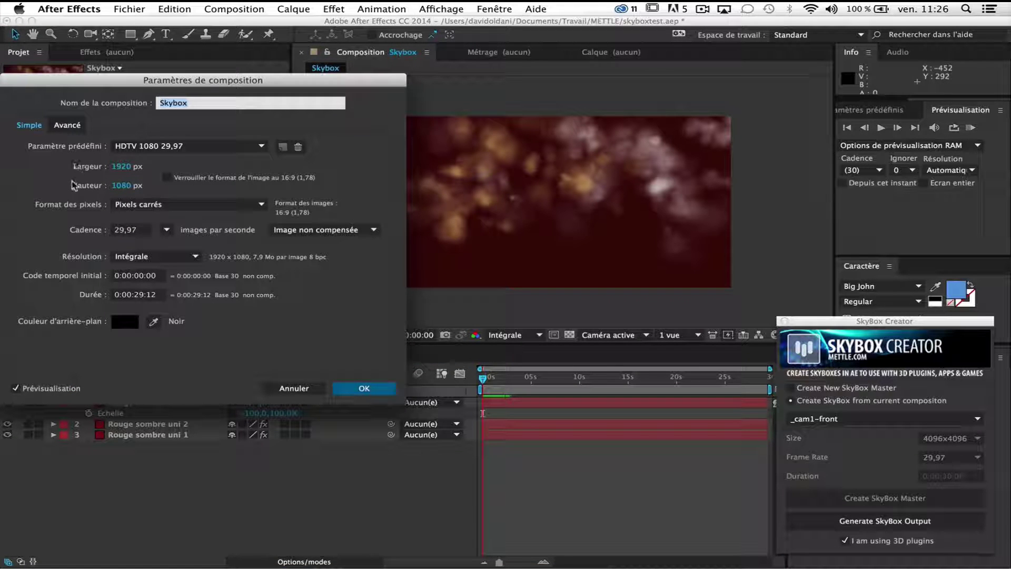
pyautogui.click(122, 165)
pyautogui.write('4')
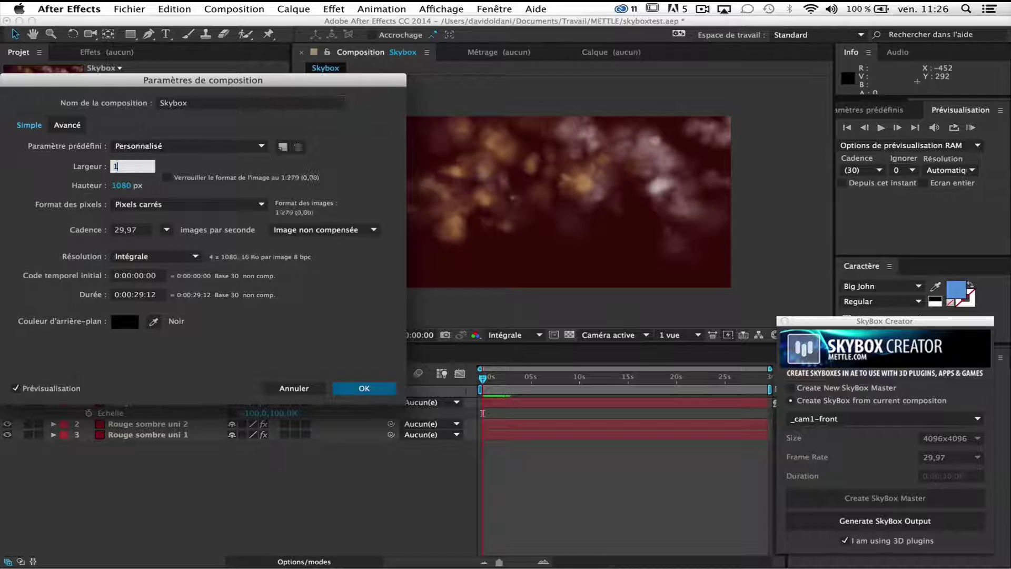
pyautogui.write('080')
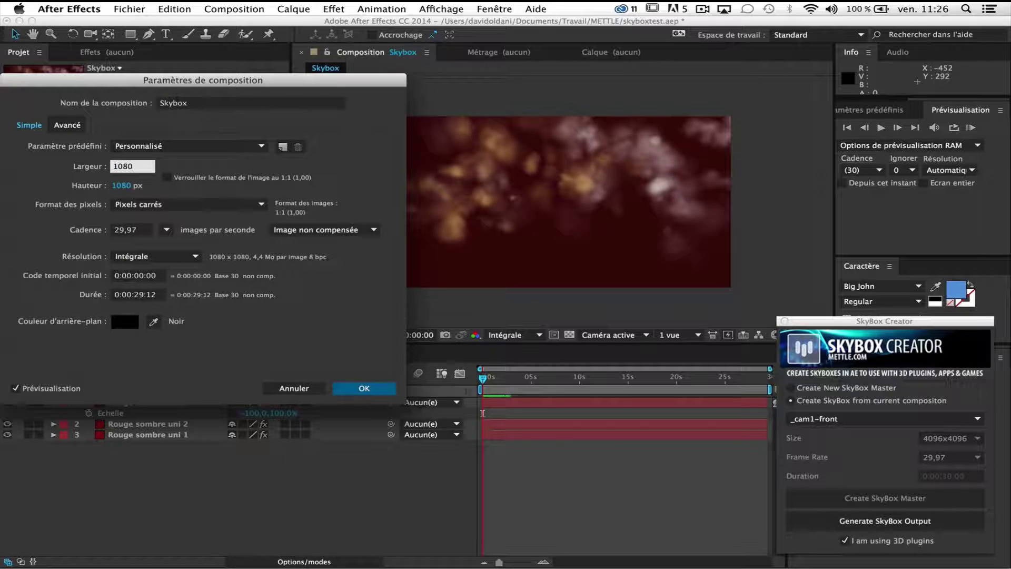
pyautogui.click(340, 390)
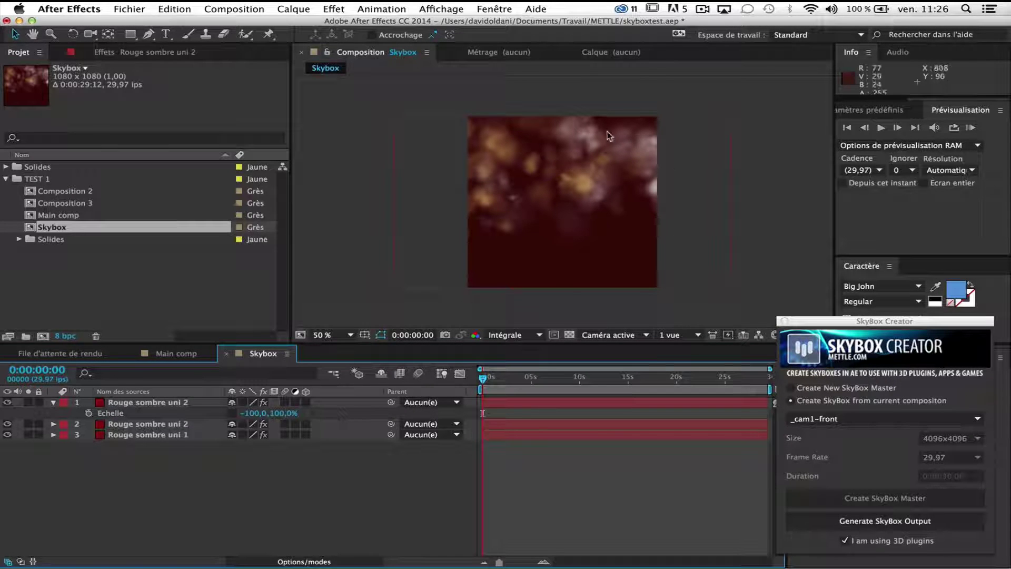
# - Generate skybox output from Skybox, set the SkyBox Converter output to Equirectangular, and save
pyautogui.click(873, 522)
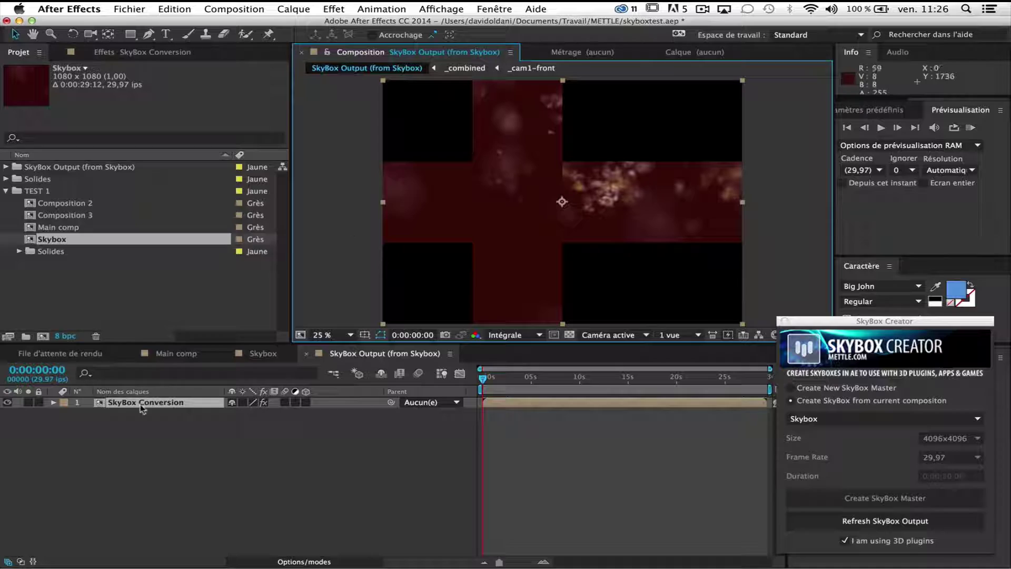
pyautogui.click(117, 53)
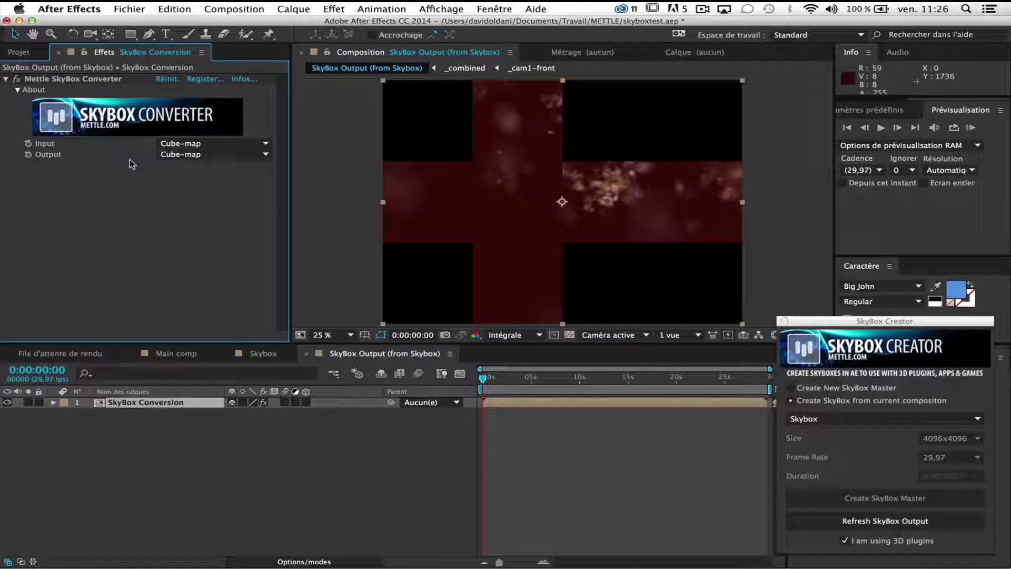
pyautogui.click(179, 155)
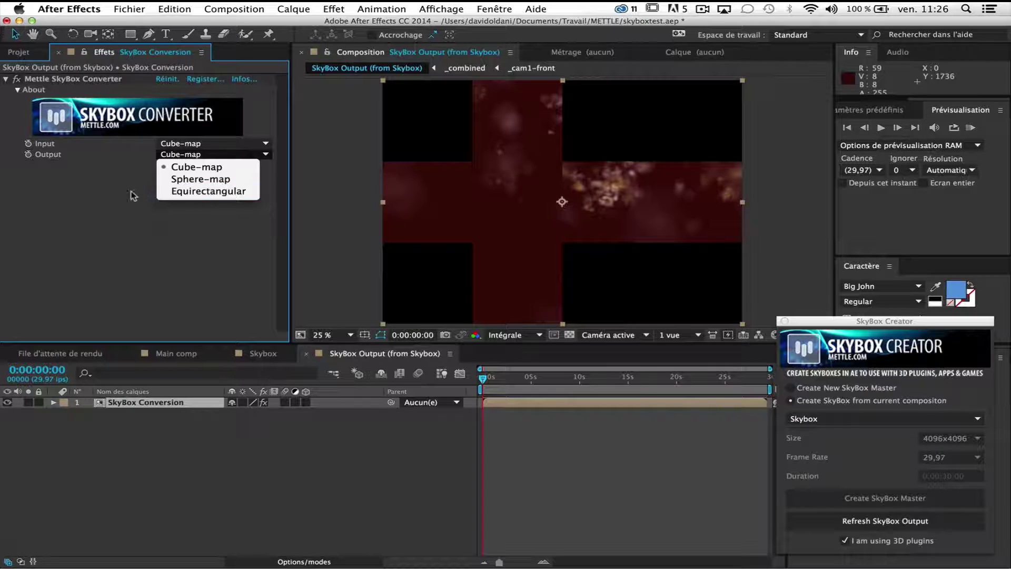
pyautogui.click(211, 192)
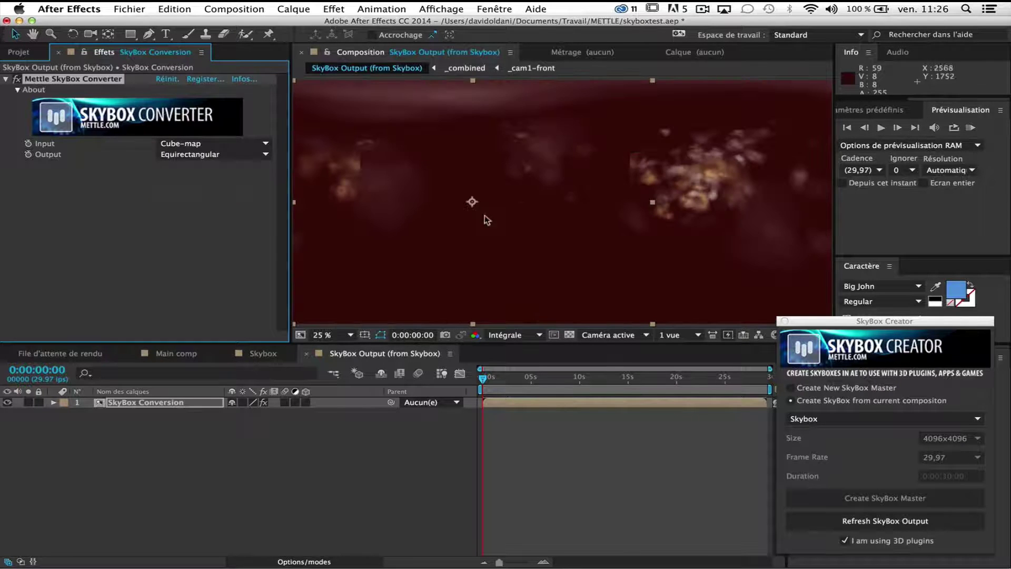
pyautogui.scroll(-1, 470, 216)
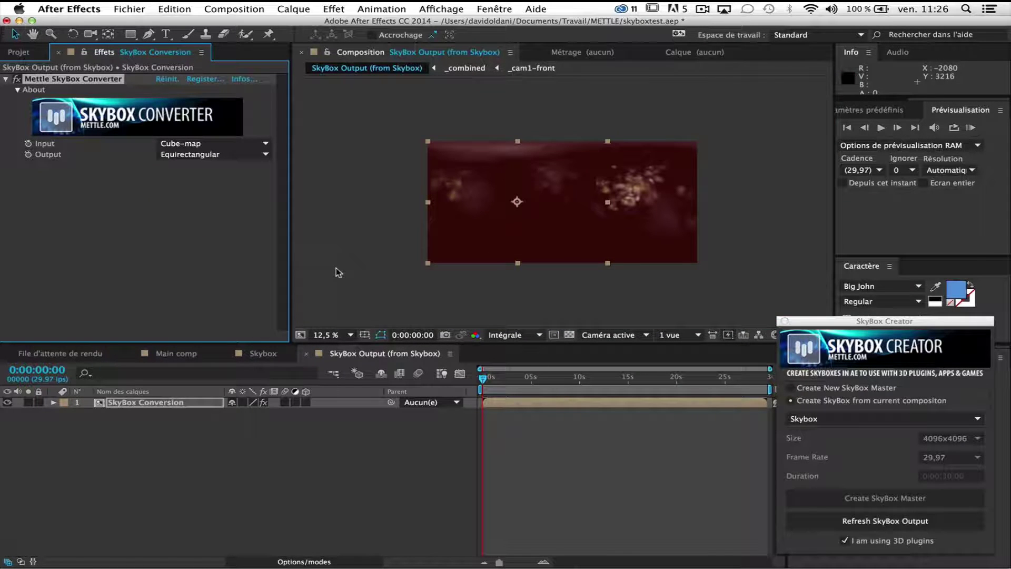
pyautogui.press('super+s')
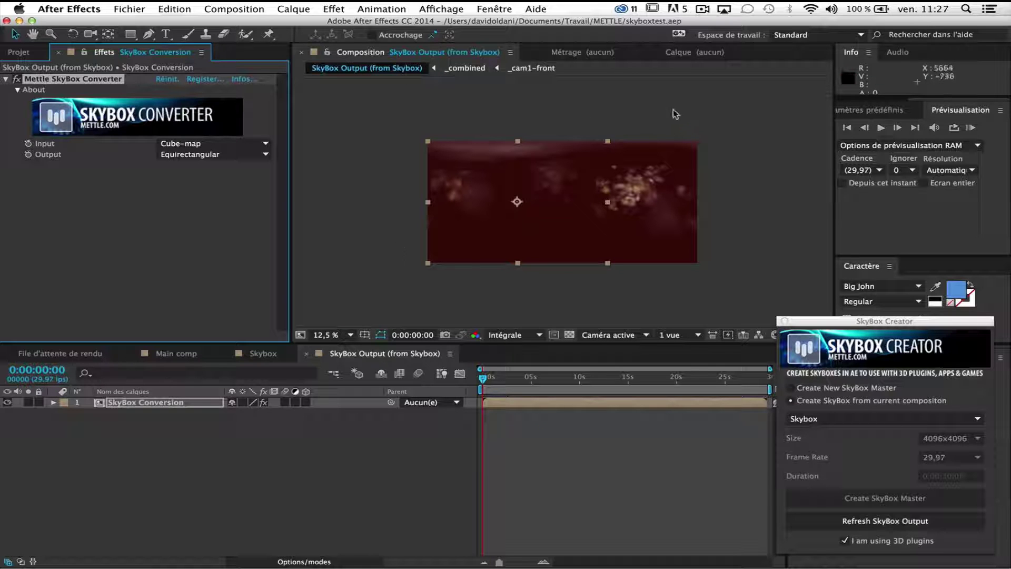
# - Add the 6144 × 3072 SkyBox tif sequence to Main comp as hidden layer 4 and save
pyautogui.click(701, 9)
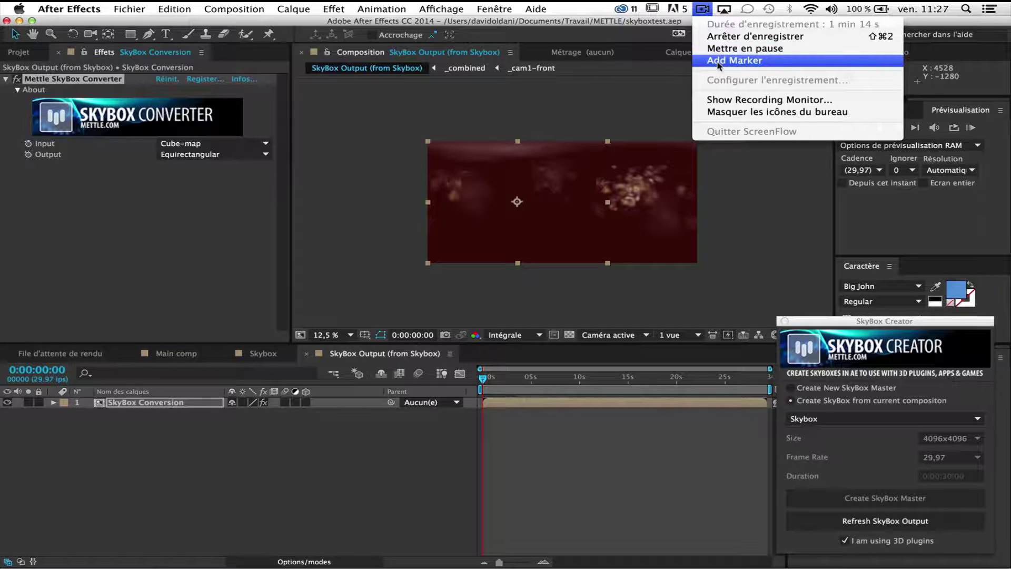
pyautogui.click(737, 33)
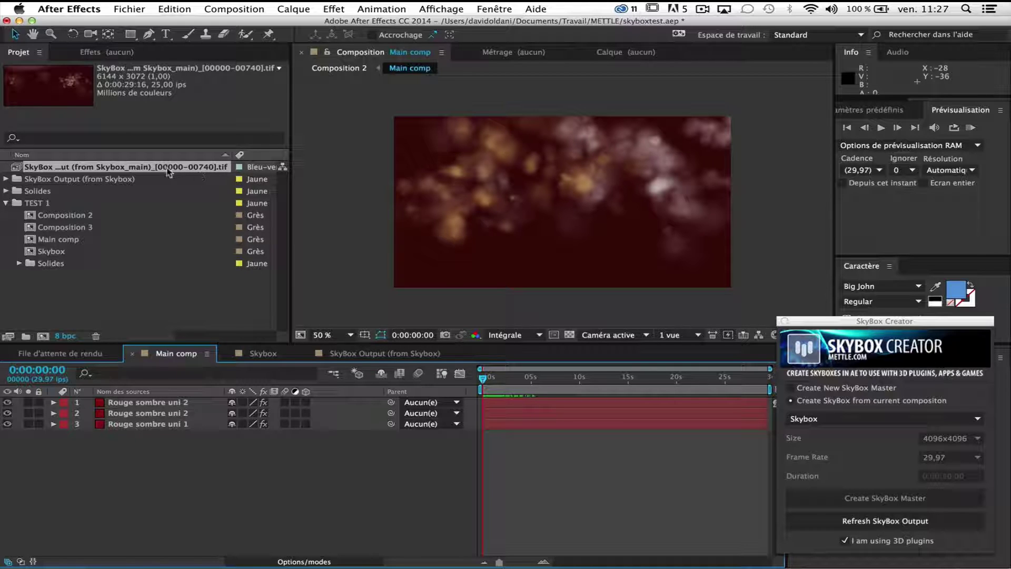
pyautogui.moveTo(21, 172); pyautogui.dragTo(340, 422)
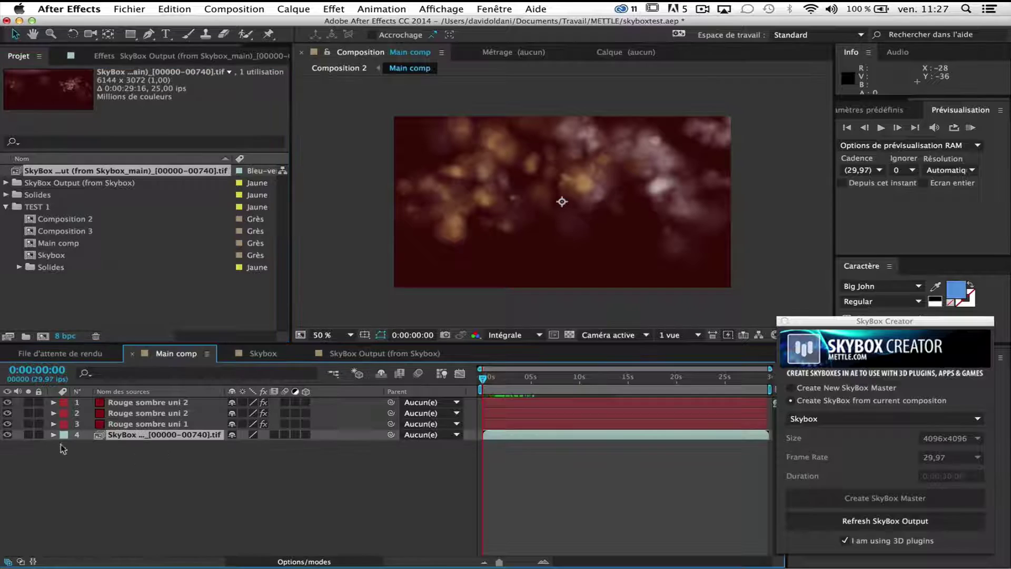
pyautogui.click(7, 435)
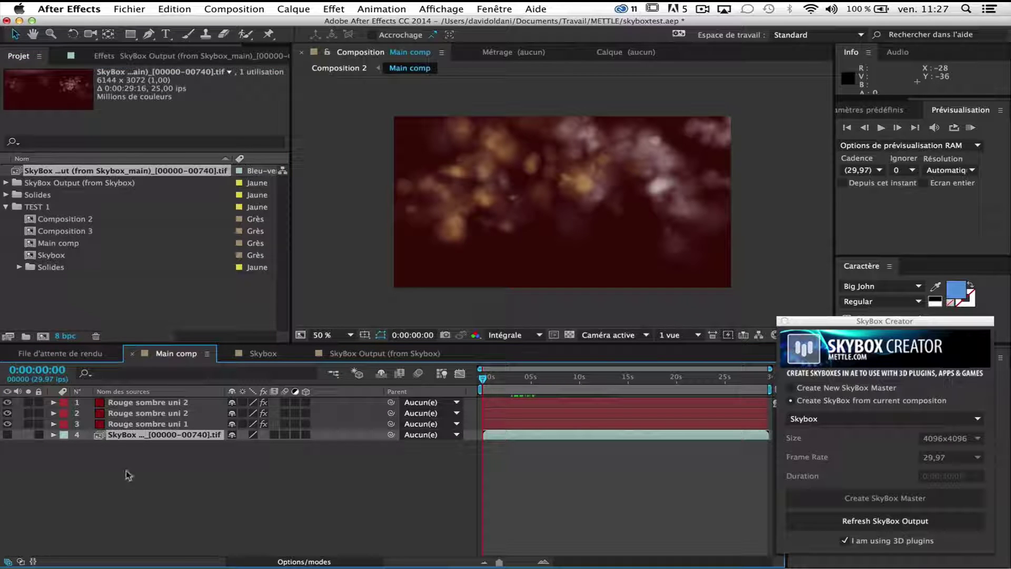
pyautogui.press('super+s')
pyautogui.click(116, 446)
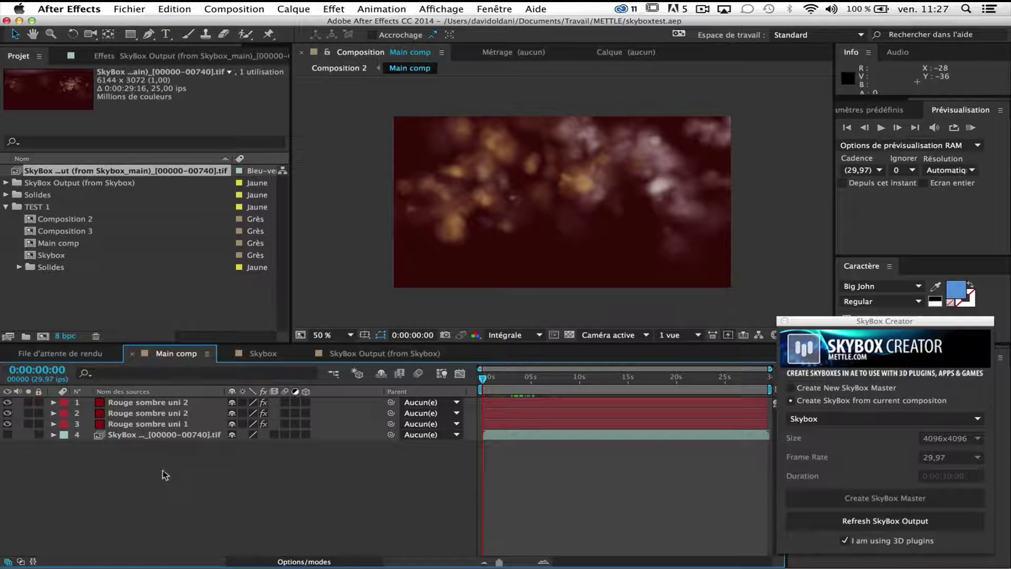
# - Create a new solid in Main comp and apply the Element effect to it
pyautogui.press('super+y')
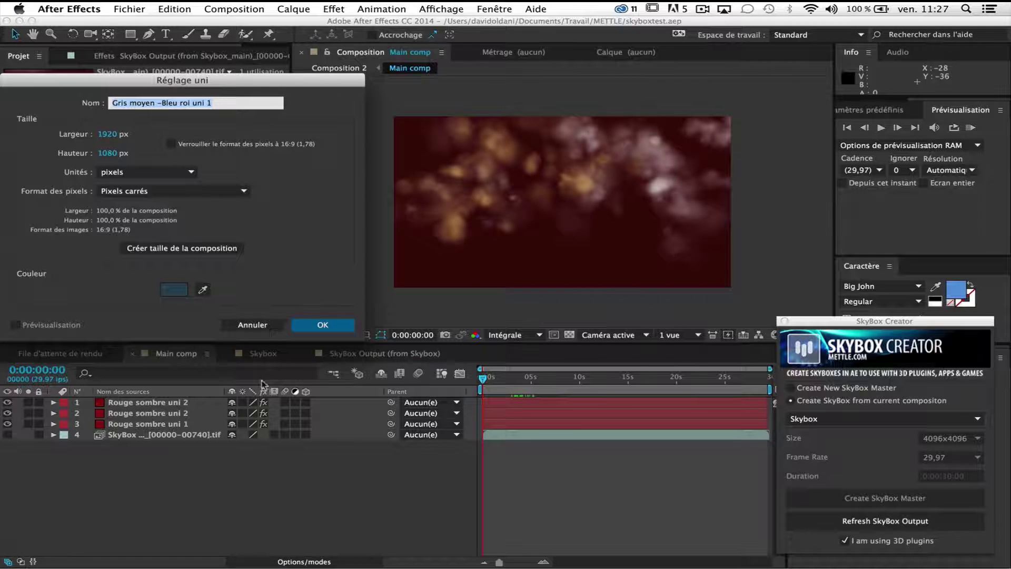
pyautogui.click(877, 110)
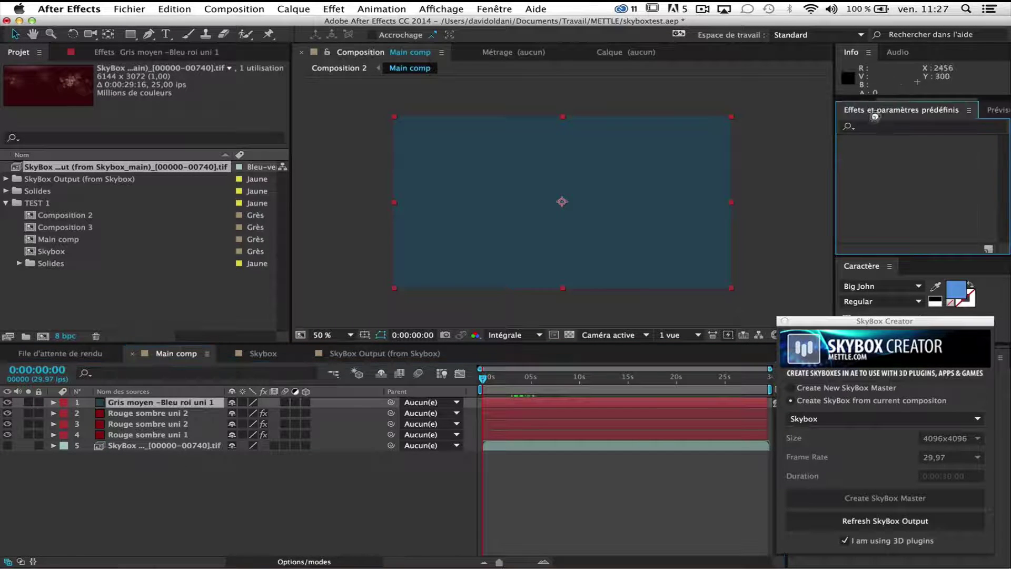
pyautogui.click(882, 128)
pyautogui.write('elem')
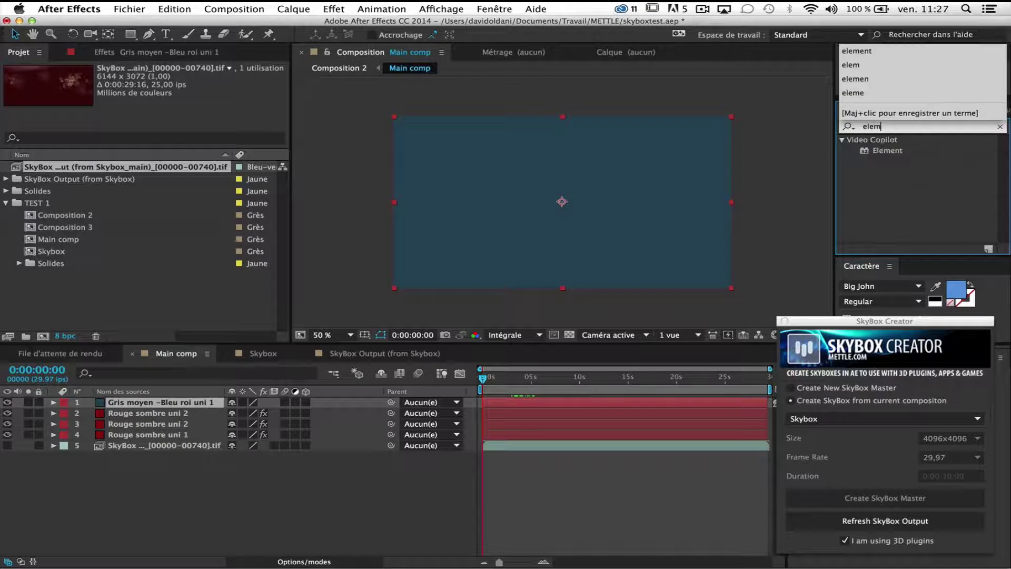
pyautogui.moveTo(887, 151); pyautogui.dragTo(135, 406)
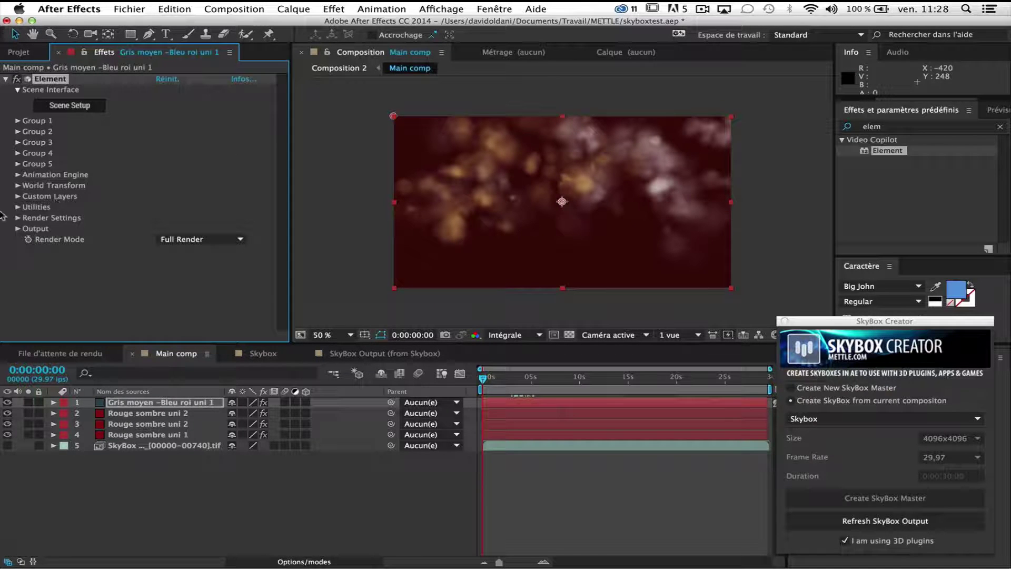
# - Set Element's Custom Texture Map Layer 1 to the SkyBox Output tif sequence
pyautogui.click(18, 196)
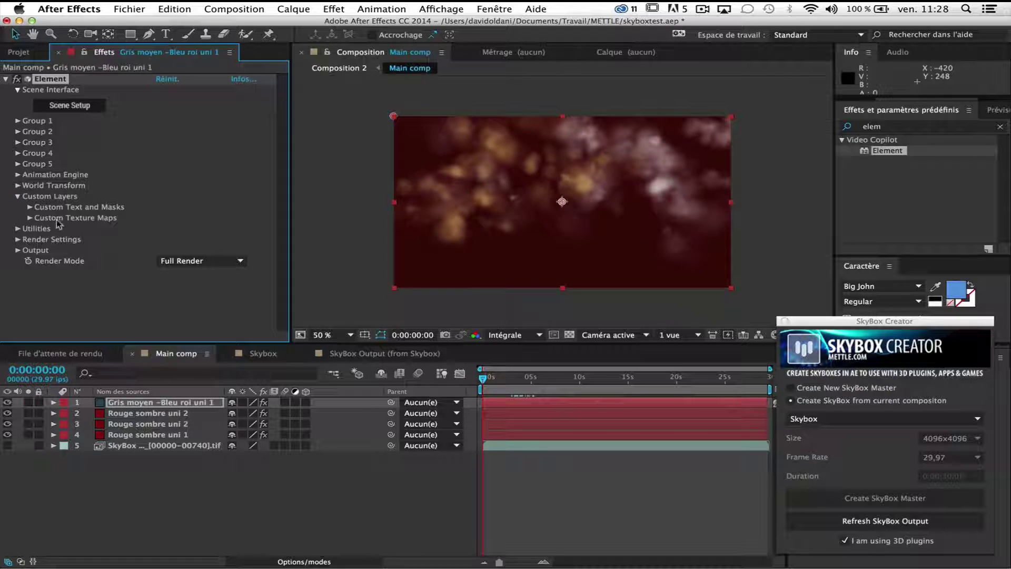
pyautogui.click(30, 218)
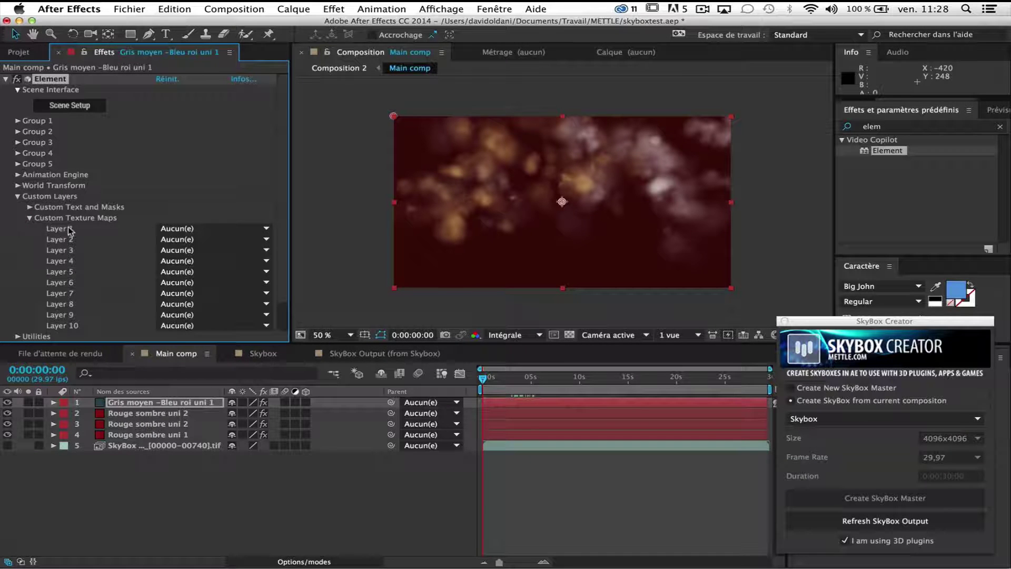
pyautogui.click(228, 228)
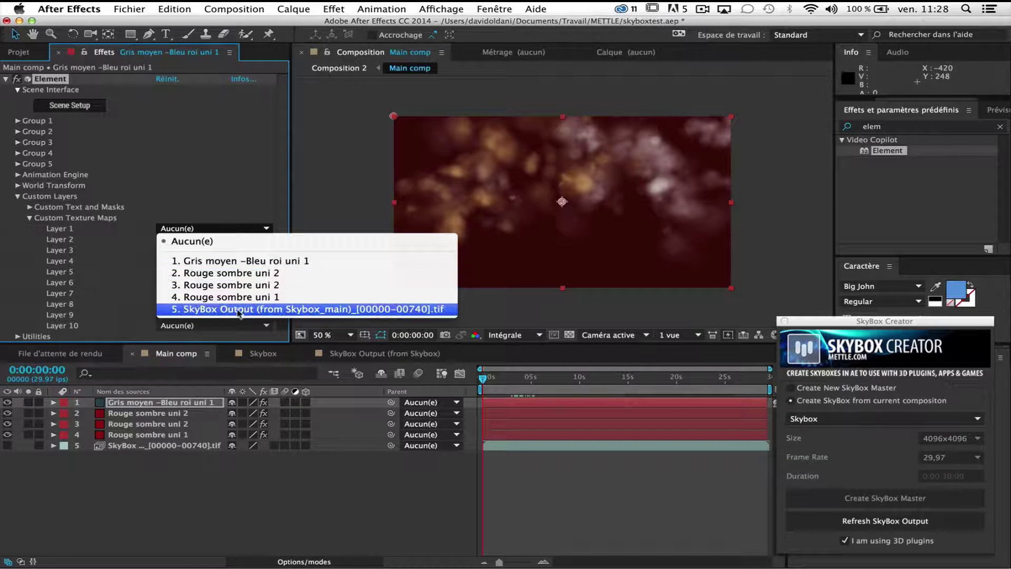
pyautogui.click(274, 310)
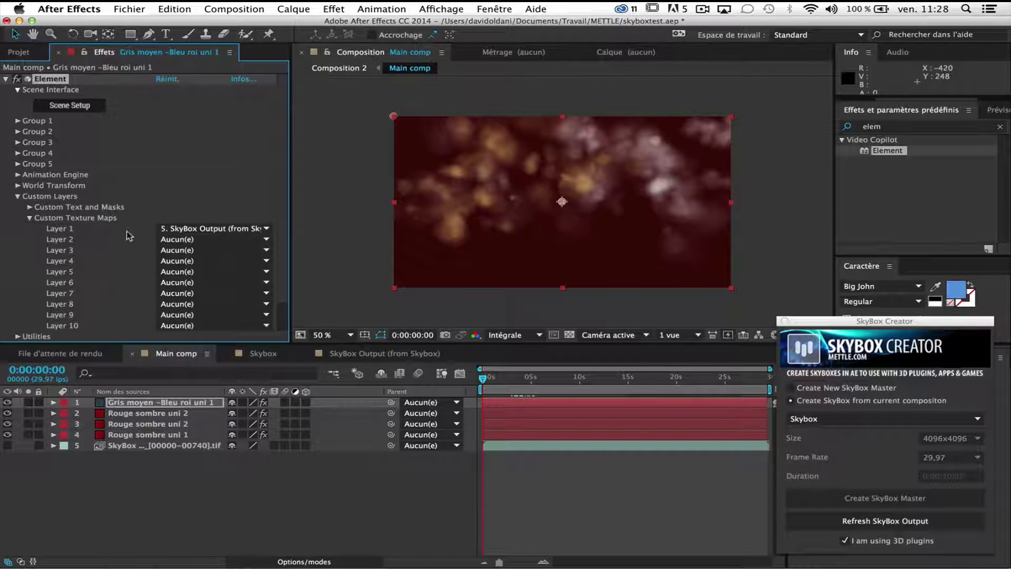
pyautogui.click(30, 218)
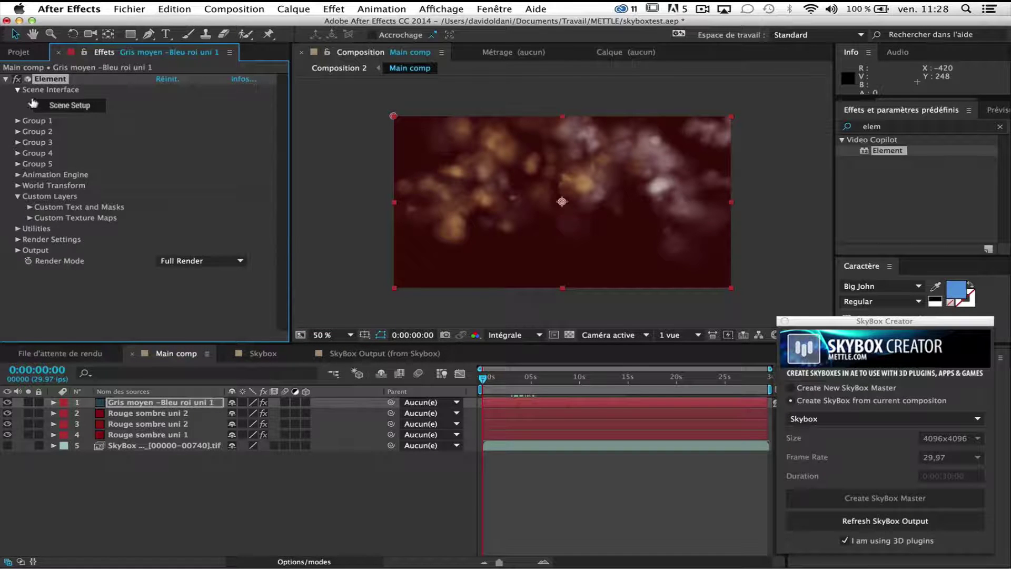
# - Open Element's Scene Setup from the effect controls
pyautogui.click(69, 105)
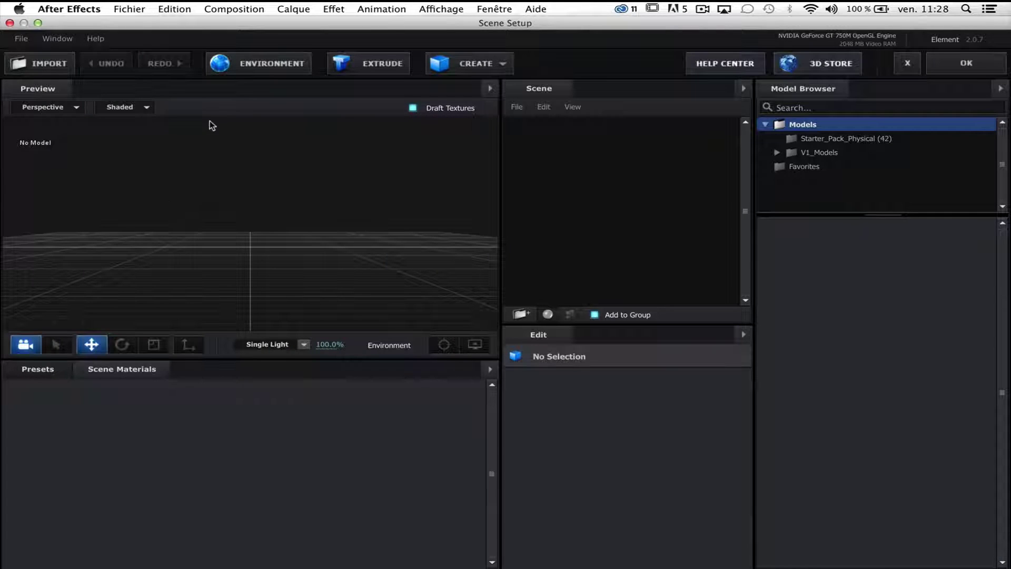
pyautogui.click(467, 66)
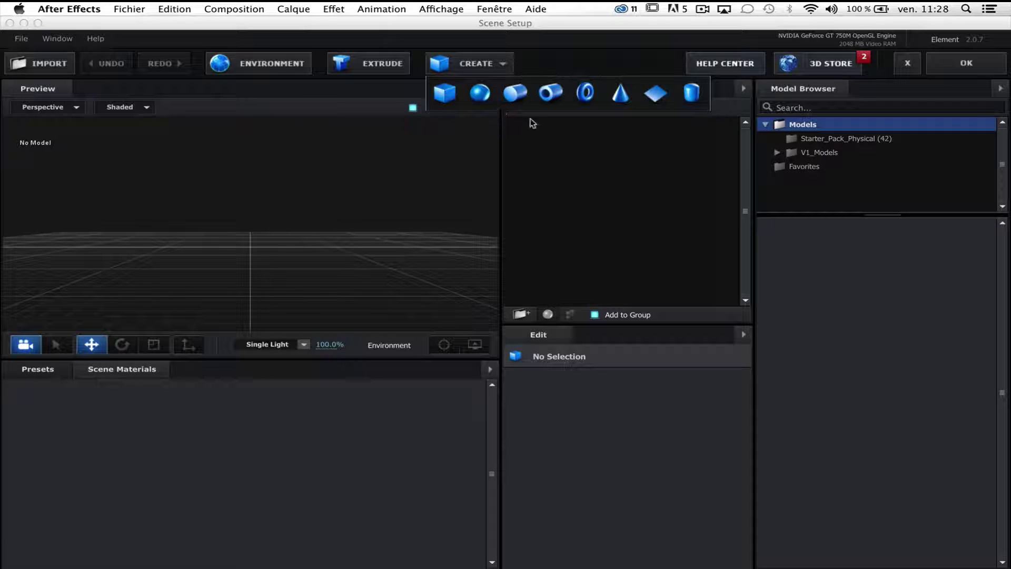
pyautogui.click(492, 89)
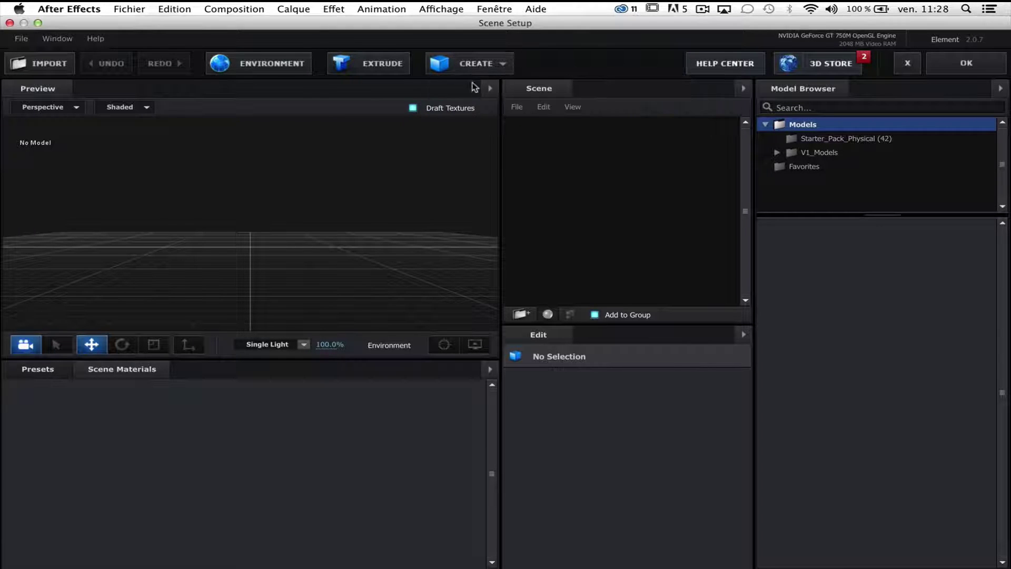
# - Place the Starter_Pack_Physical statue model into the scene and orbit to view it
pyautogui.doubleClick(811, 152)
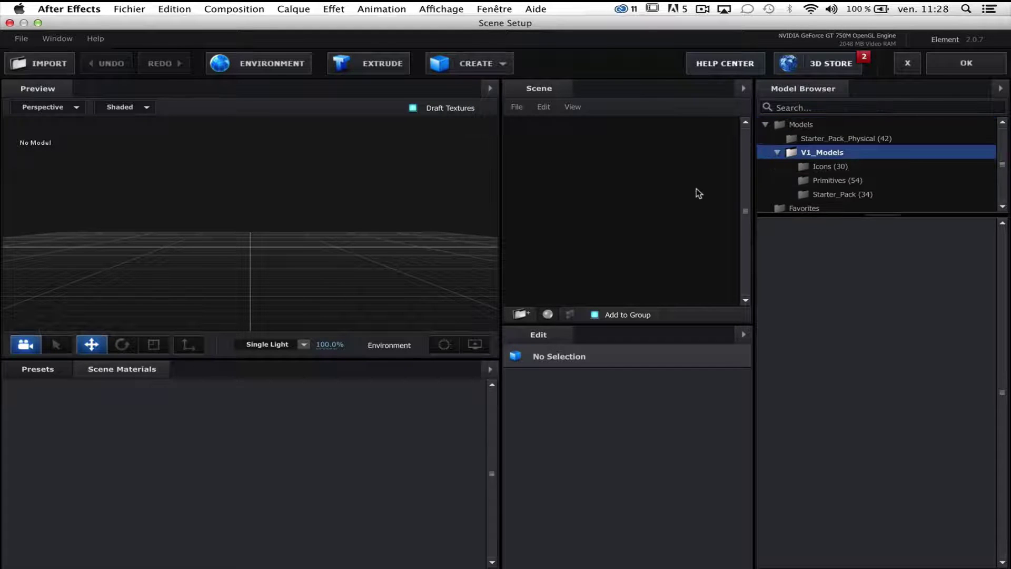
pyautogui.click(818, 138)
pyautogui.scroll(-5, 860, 363)
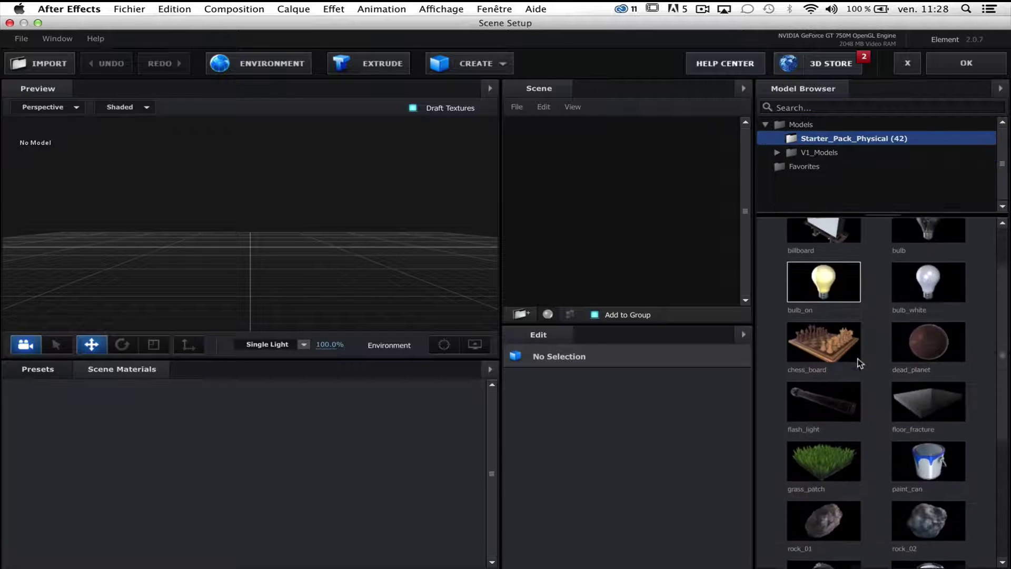
pyautogui.scroll(-3, 861, 366)
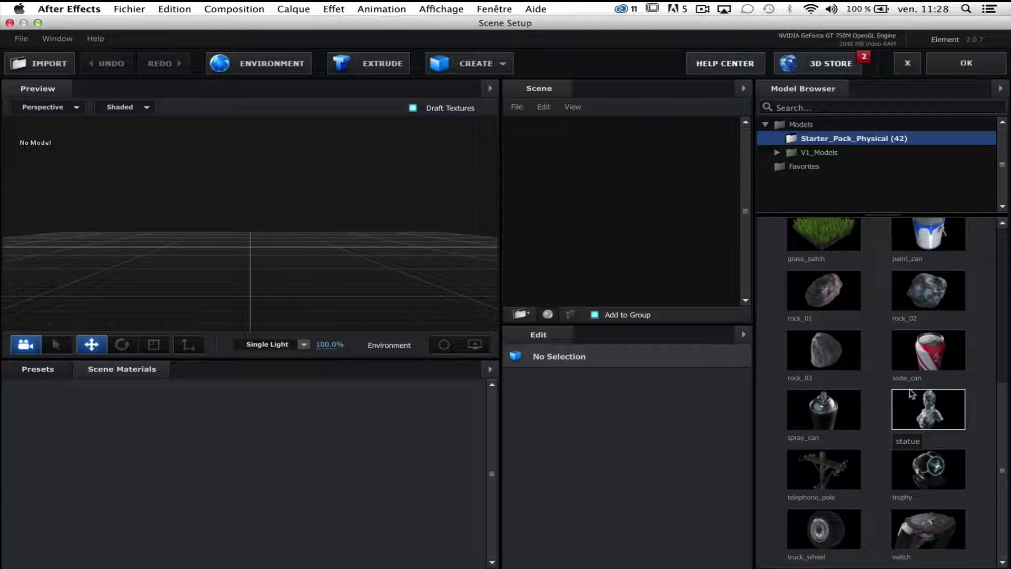
pyautogui.moveTo(894, 421); pyautogui.dragTo(253, 249)
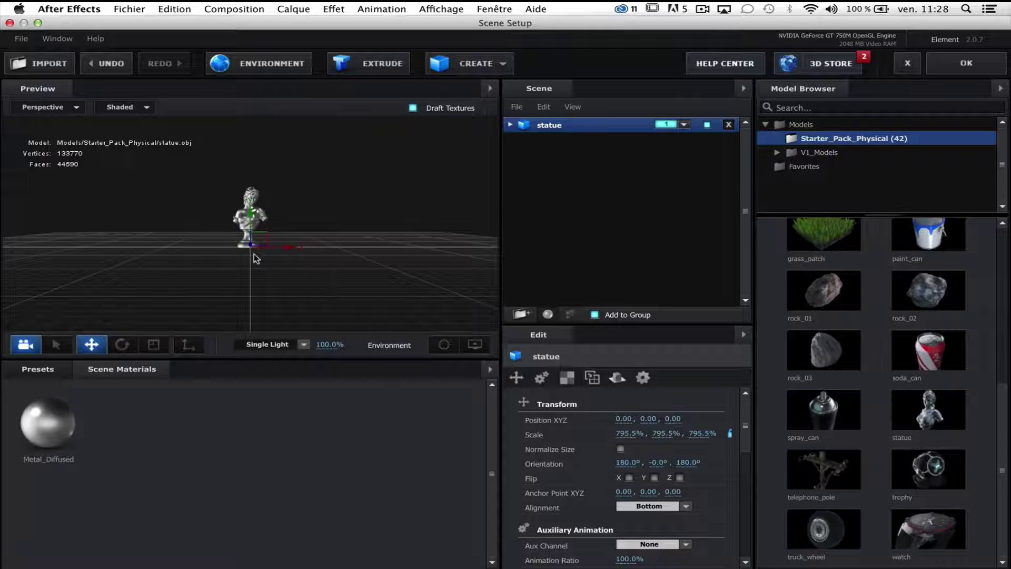
pyautogui.moveTo(247, 246); pyautogui.dragTo(331, 283)
# - Set the scene's environment map to Custom Layer 1, the bokeh SkyBox Output
pyautogui.click(255, 67)
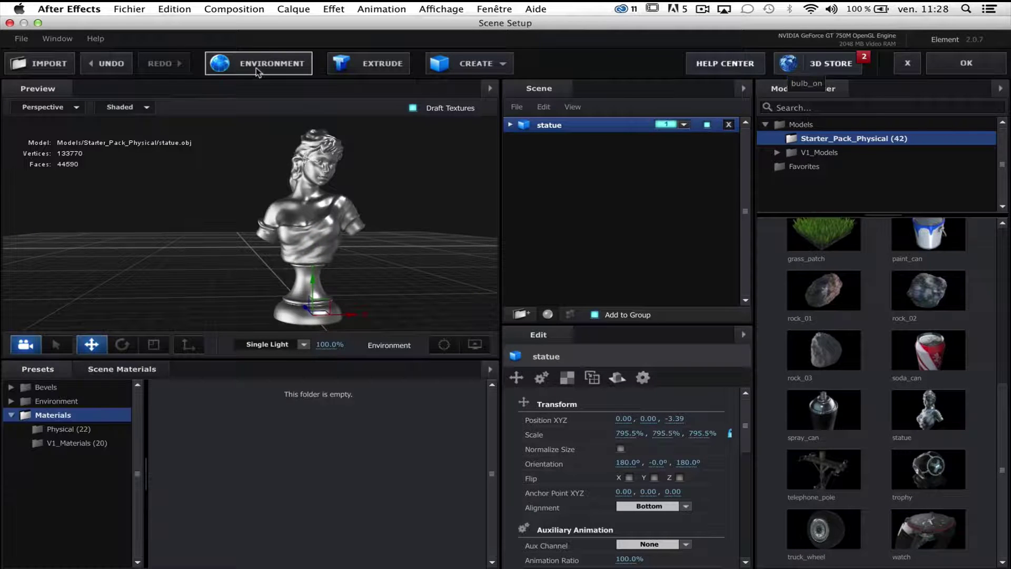
pyautogui.click(462, 134)
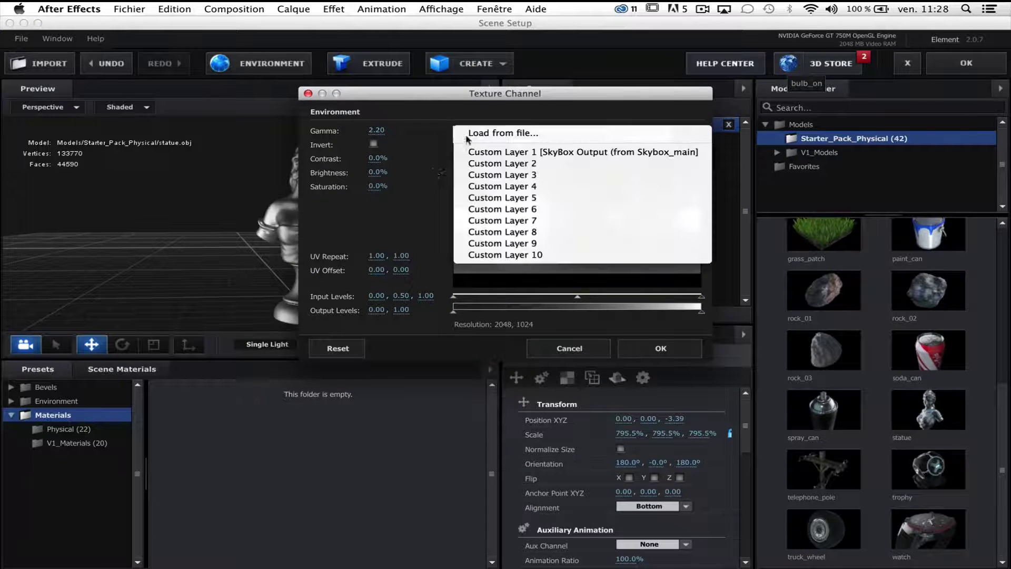
pyautogui.click(469, 152)
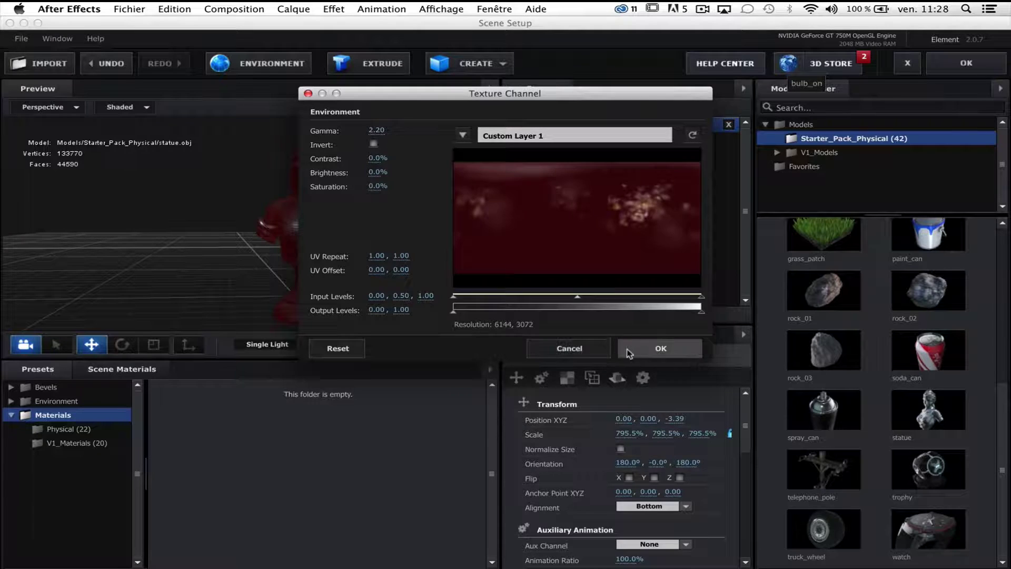
pyautogui.click(659, 348)
# - Inspect the reflective statue and its Metal_Diffused material, then apply the scene
pyautogui.moveTo(369, 242)
pyautogui.mouseDown()
pyautogui.moveTo(362, 239)
pyautogui.moveTo(368, 242)
pyautogui.mouseUp()
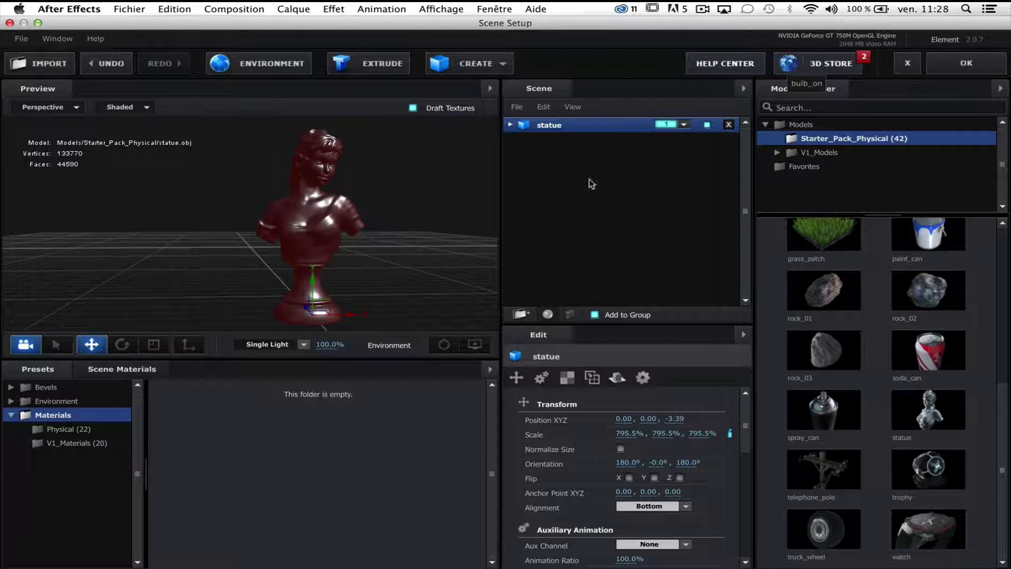
pyautogui.click(510, 125)
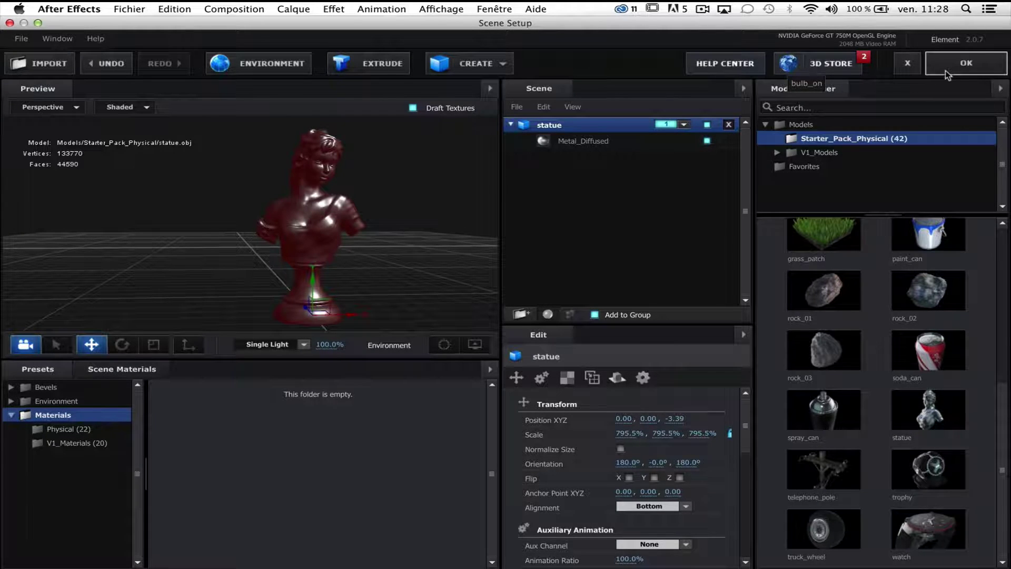
pyautogui.click(965, 63)
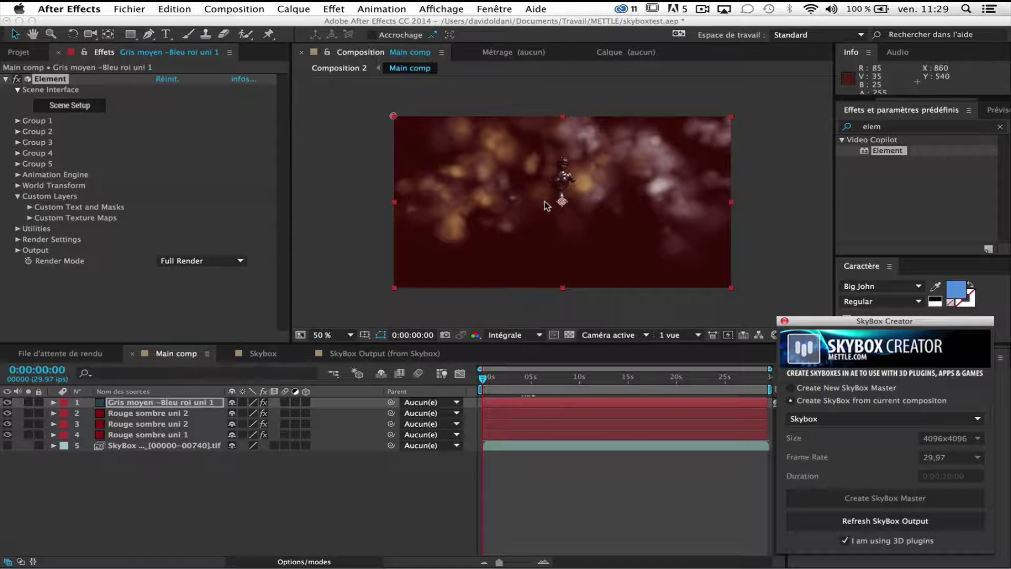
# - Set Group 1's Particle Replicator Position Z to -1410 to bring the statue toward camera
pyautogui.click(17, 121)
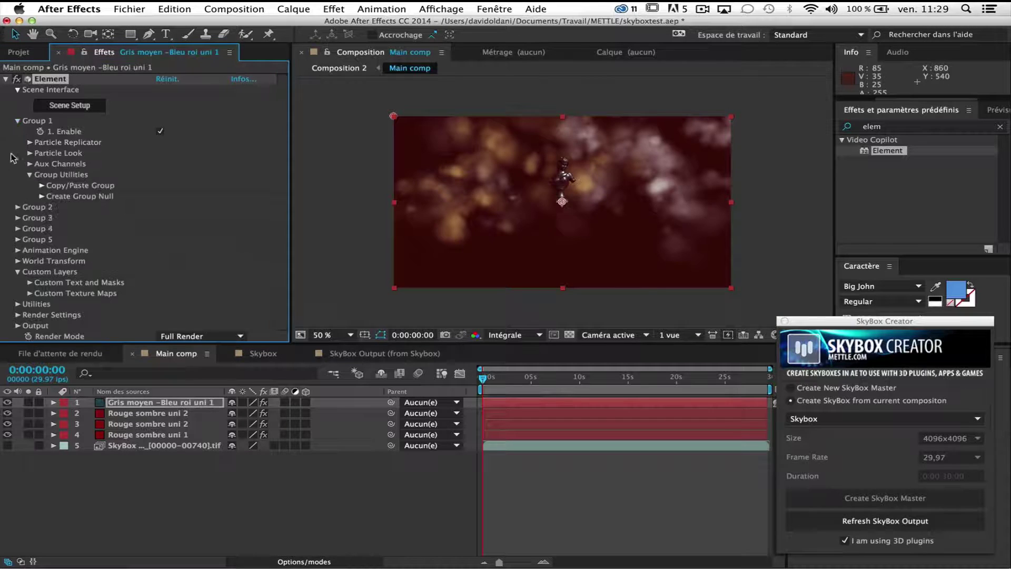
pyautogui.click(30, 153)
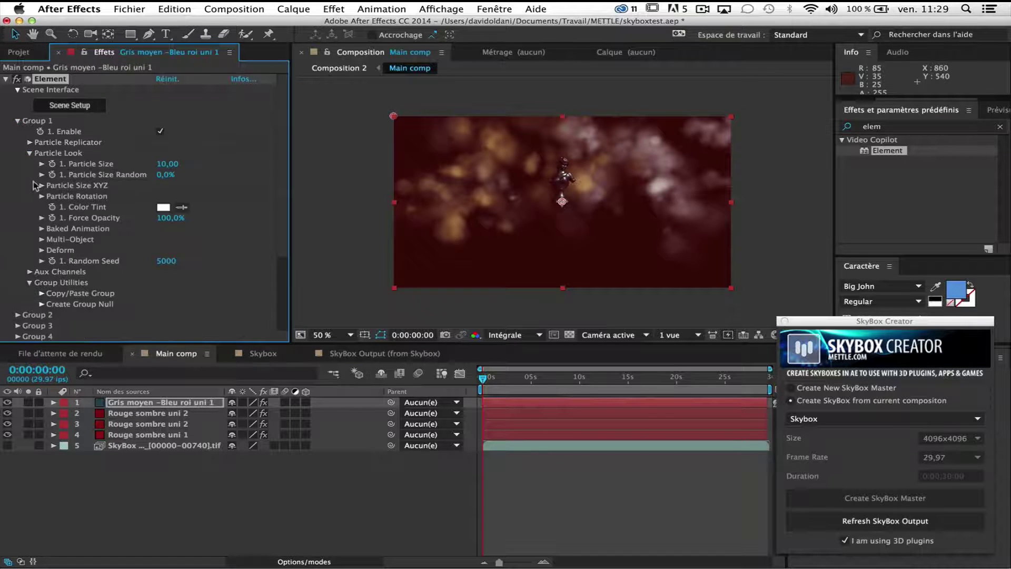
pyautogui.click(29, 143)
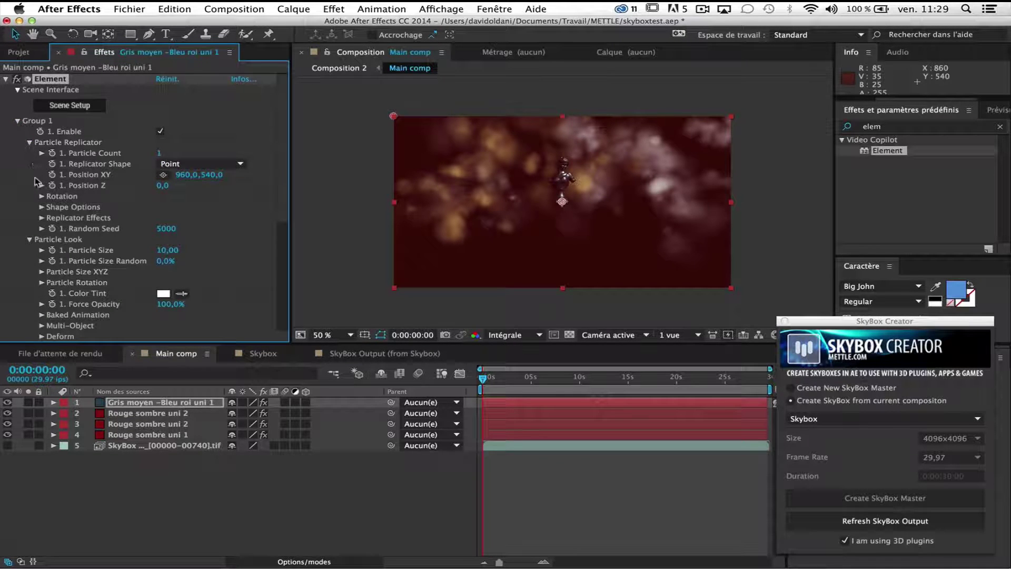
pyautogui.moveTo(163, 186); pyautogui.dragTo(42, 210)
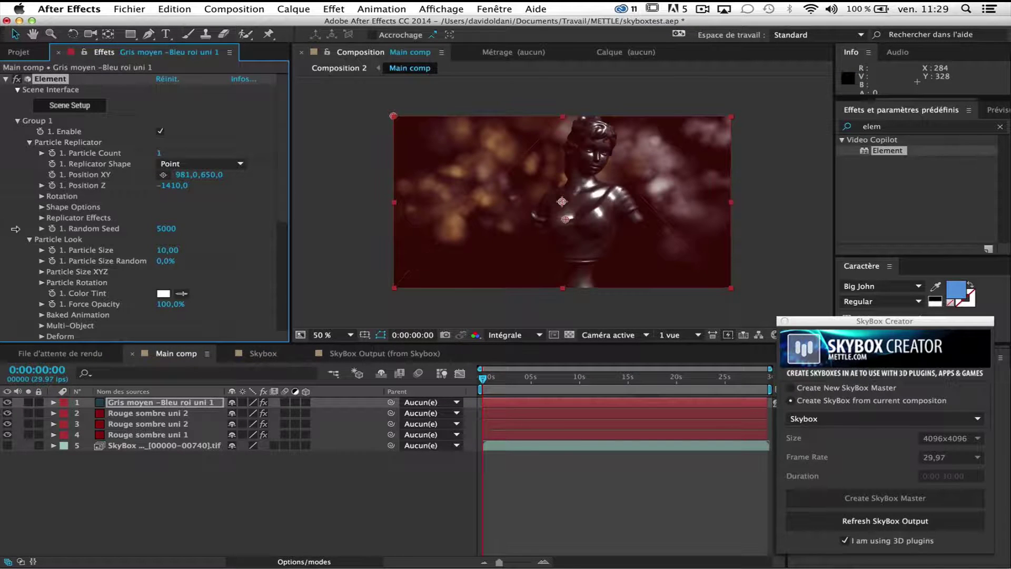
pyautogui.scroll(2, 618, 212)
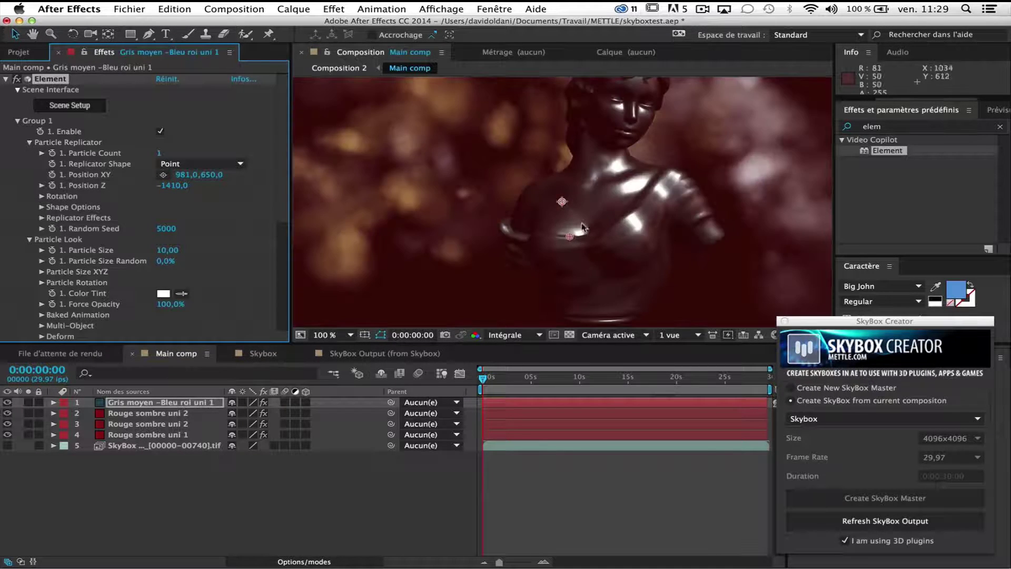
pyautogui.moveTo(522, 192); pyautogui.dragTo(489, 234)
pyautogui.press(',')
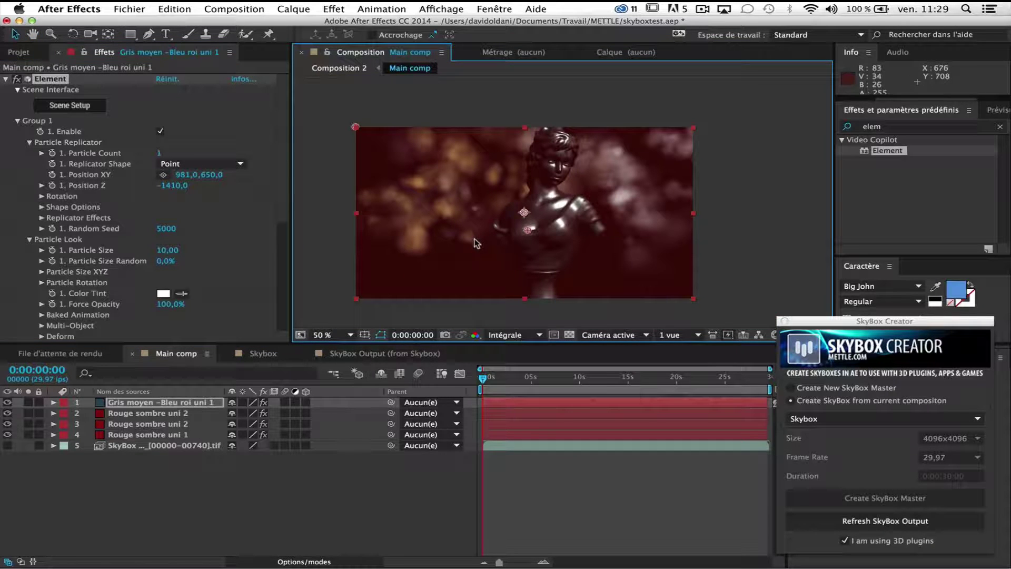
# - Save the project and play a preview of Main comp from the first frame
pyautogui.press('super+s')
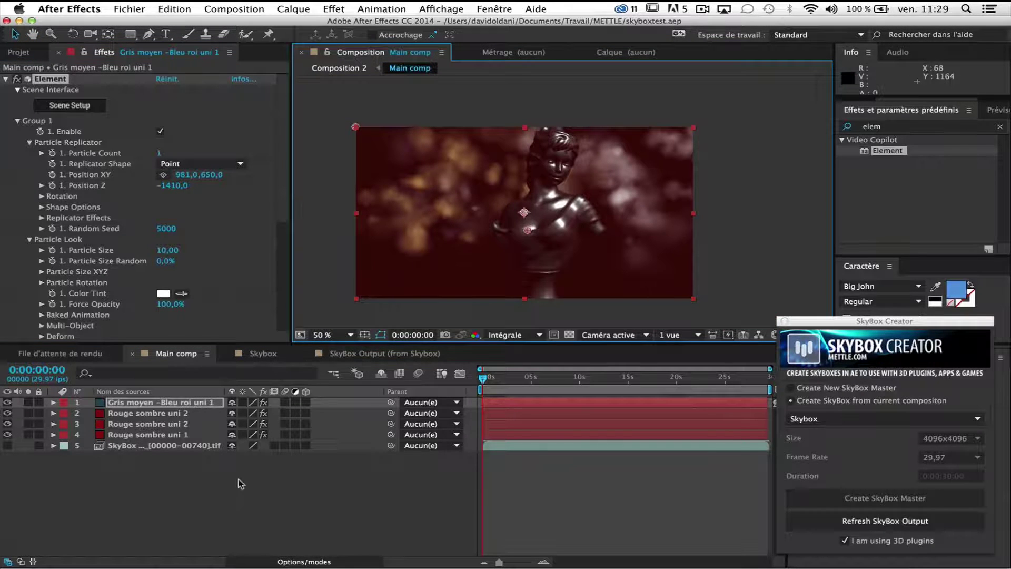
pyautogui.click(167, 367)
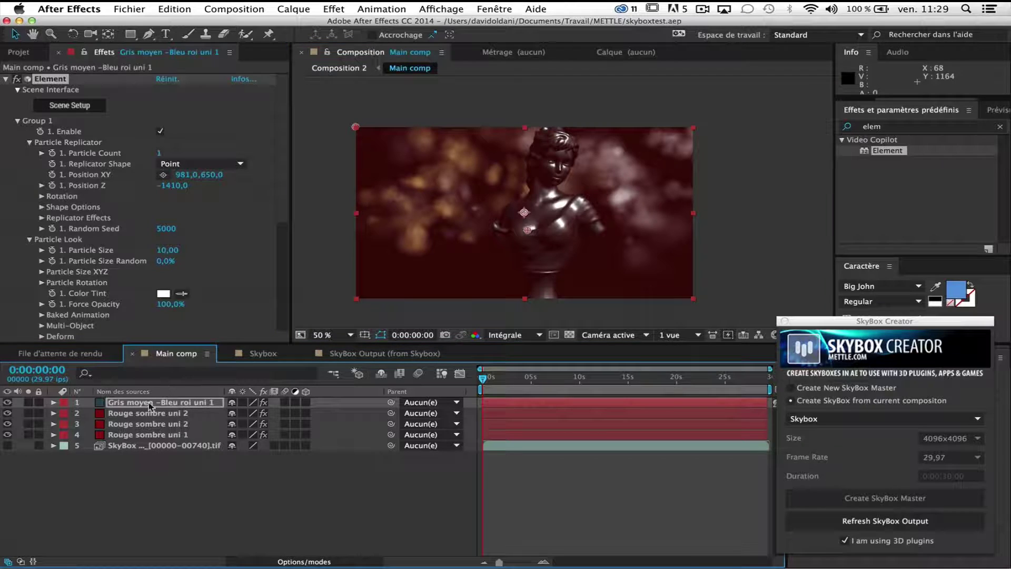
pyautogui.press('super+shift+h')
pyautogui.click(703, 9)
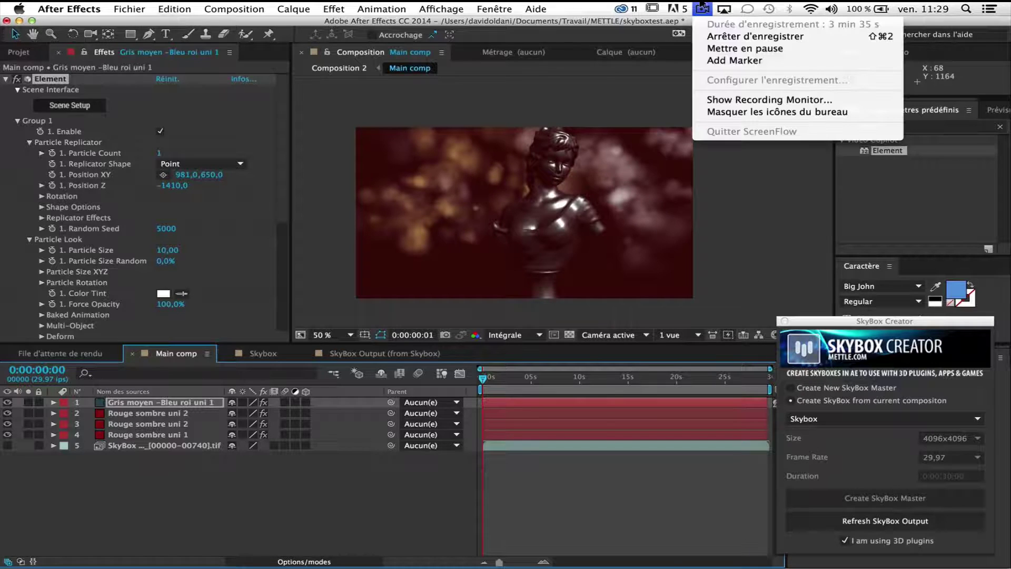
pyautogui.click(700, 48)
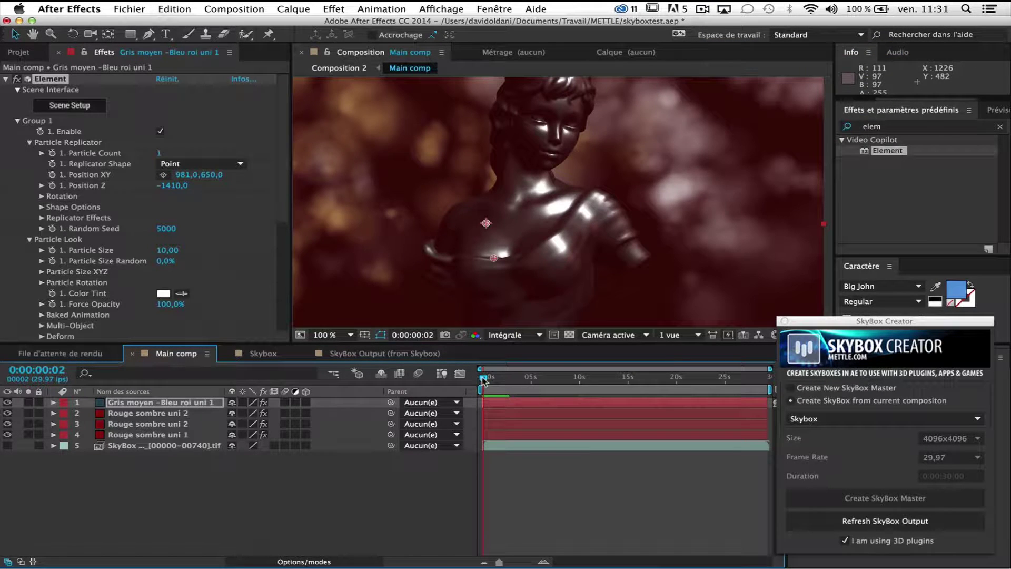
pyautogui.moveTo(483, 380); pyautogui.dragTo(471, 388)
pyautogui.press('space')
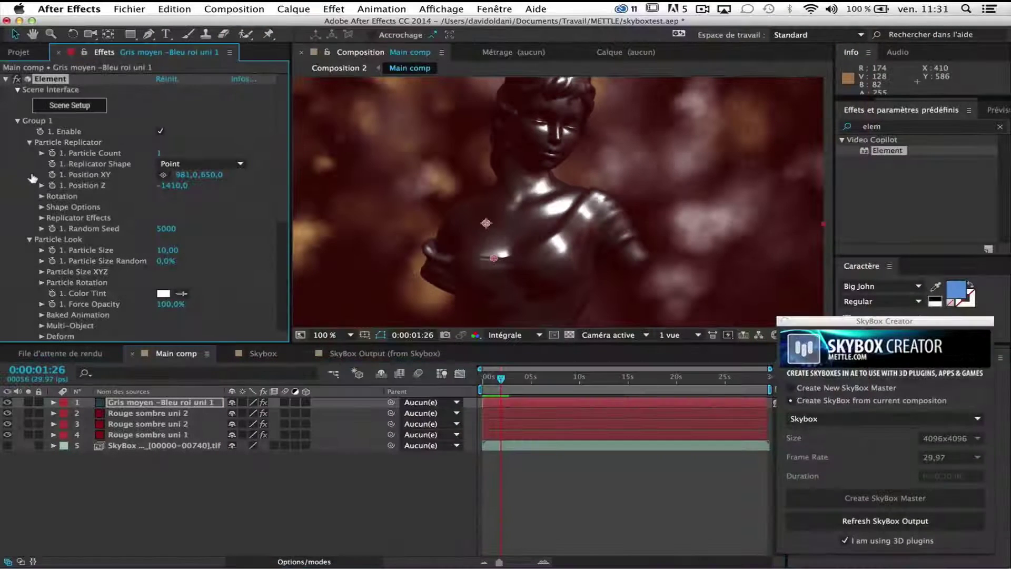
# - Set the statue's Metal_Diffused Glossiness to 79% in Element's Scene Setup and apply it
pyautogui.click(70, 106)
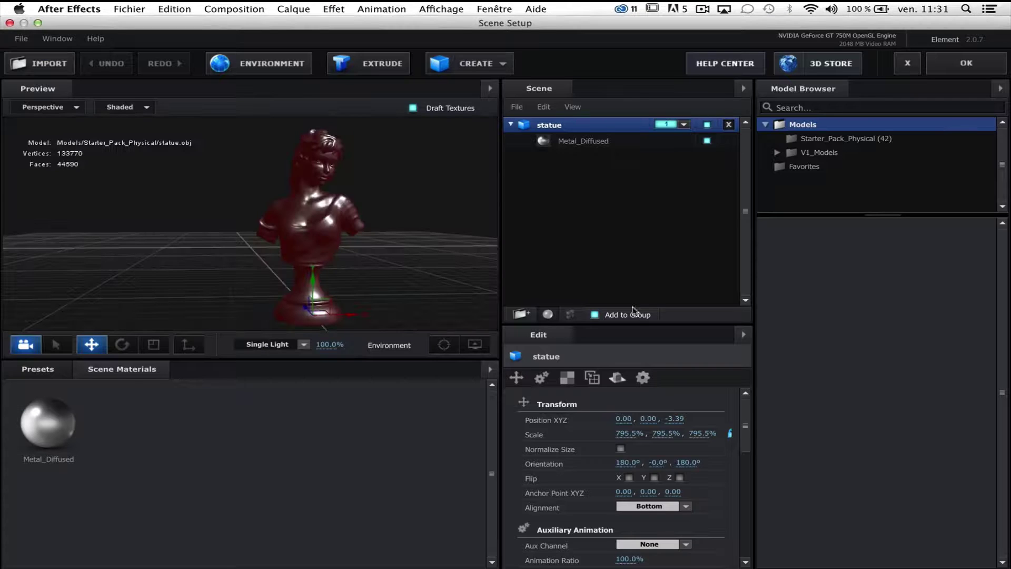
pyautogui.click(583, 147)
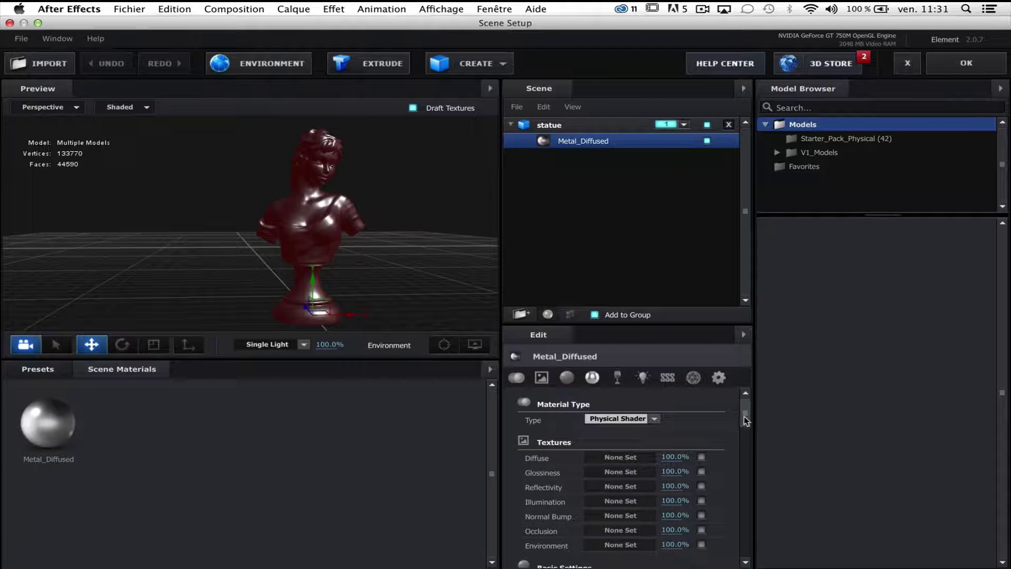
pyautogui.moveTo(746, 420); pyautogui.dragTo(746, 448)
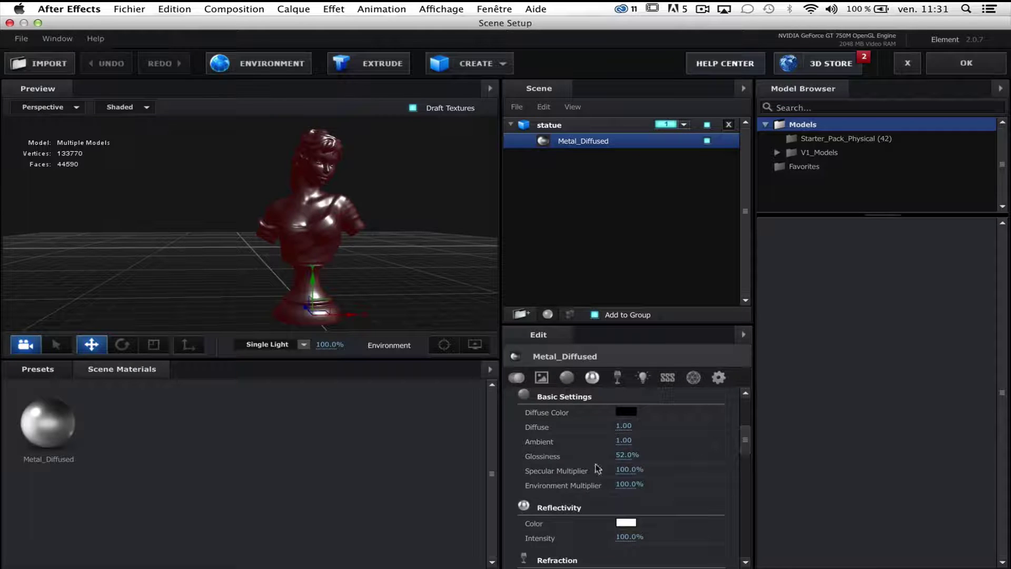
pyautogui.moveTo(622, 454); pyautogui.dragTo(646, 458)
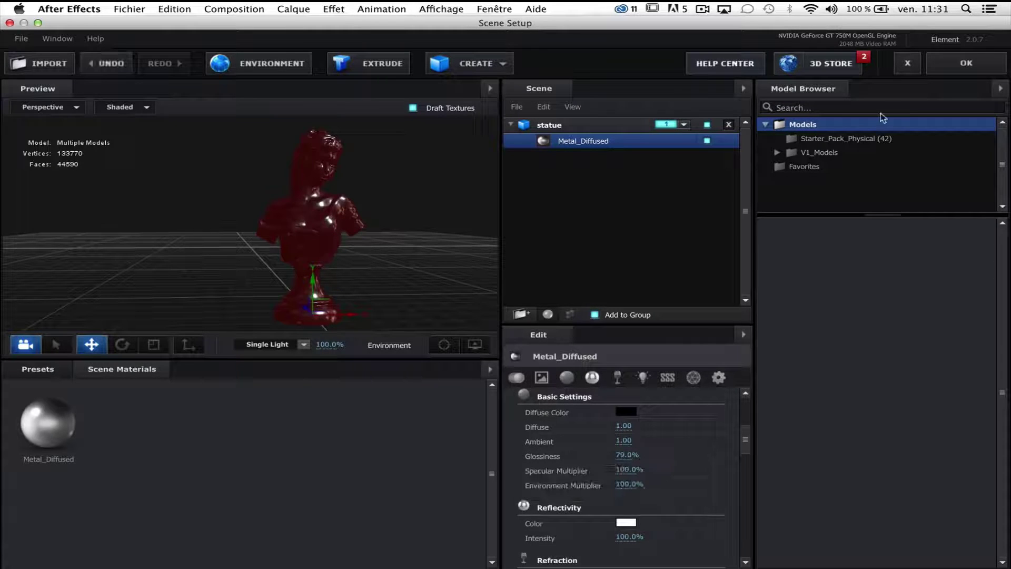
pyautogui.click(948, 66)
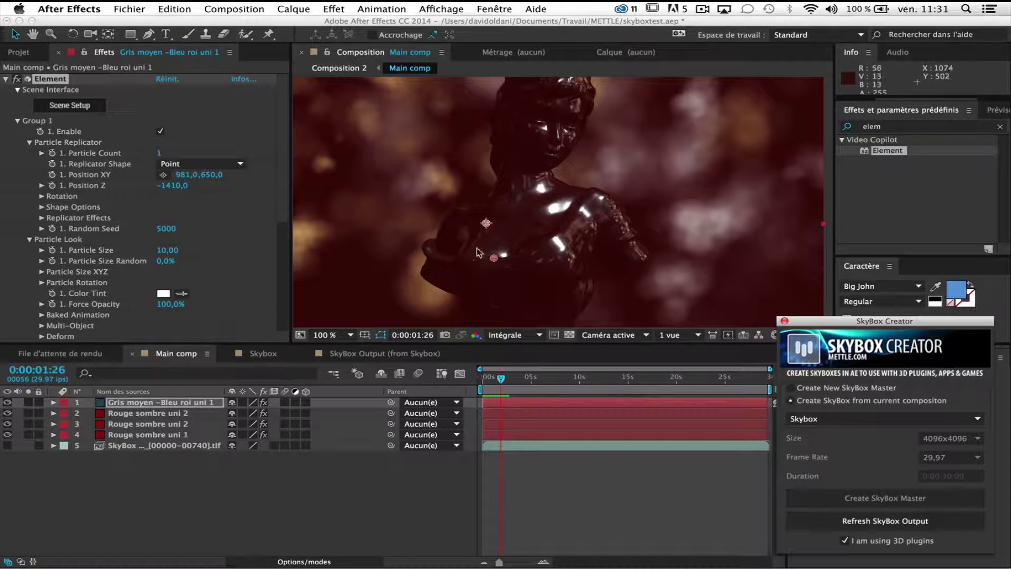
# - RAM-preview the Main comp from an early frame, scrub through it, and play it again
pyautogui.click(485, 382)
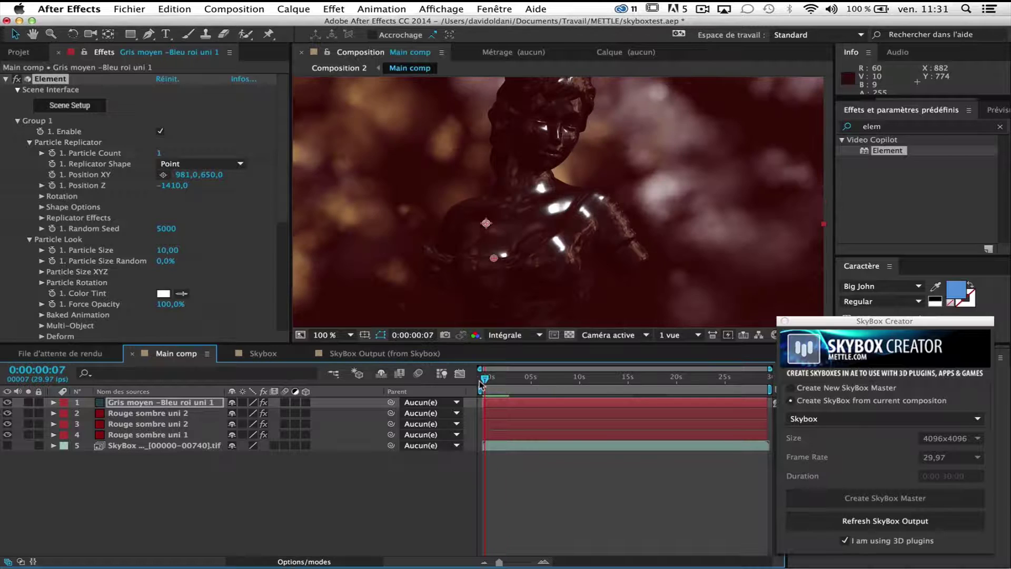
pyautogui.press('KP_0')
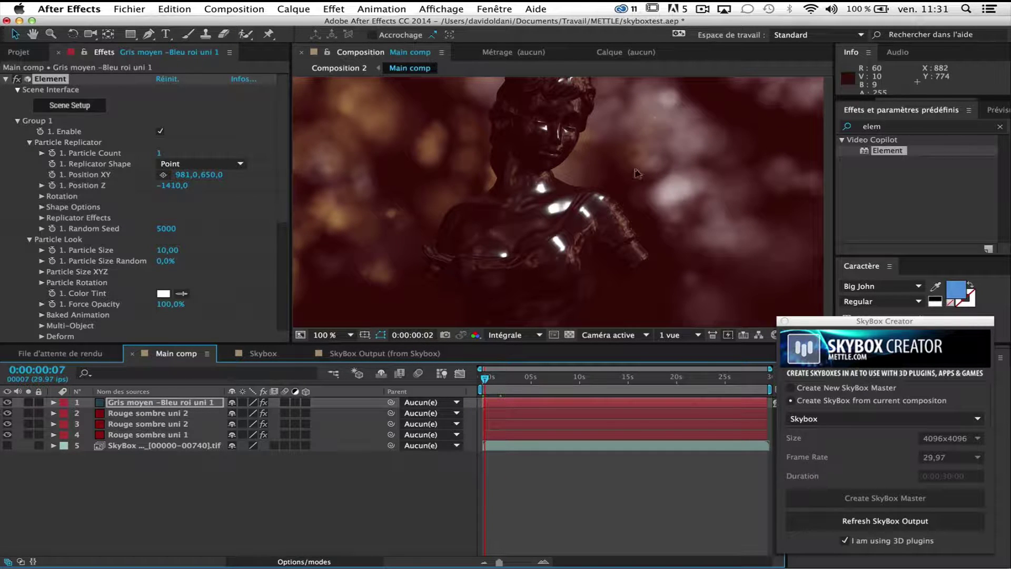
pyautogui.click(702, 9)
pyautogui.click(709, 59)
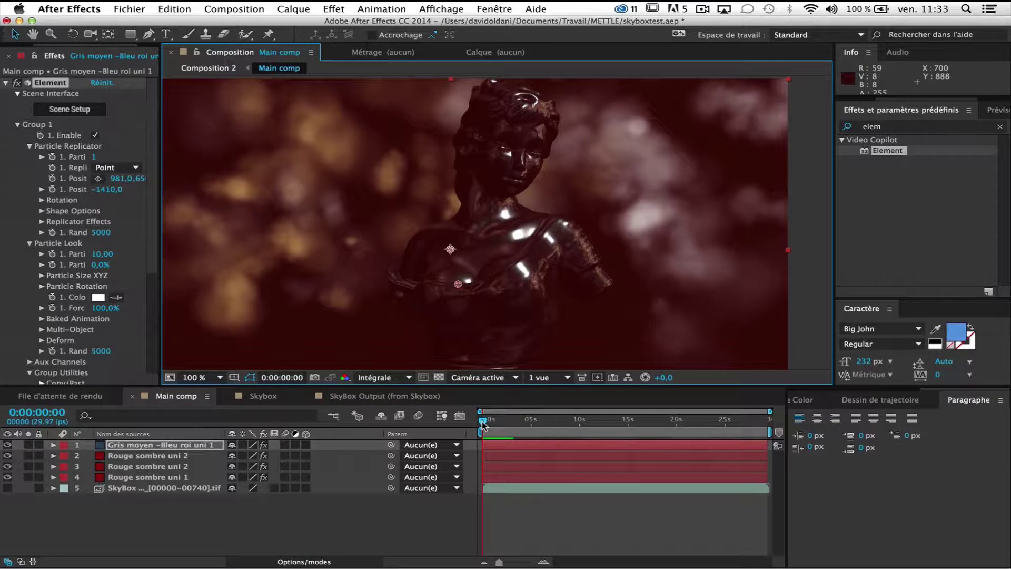
pyautogui.moveTo(483, 422)
pyautogui.mouseDown()
pyautogui.moveTo(492, 422)
pyautogui.moveTo(472, 421)
pyautogui.mouseUp()
pyautogui.press('space')
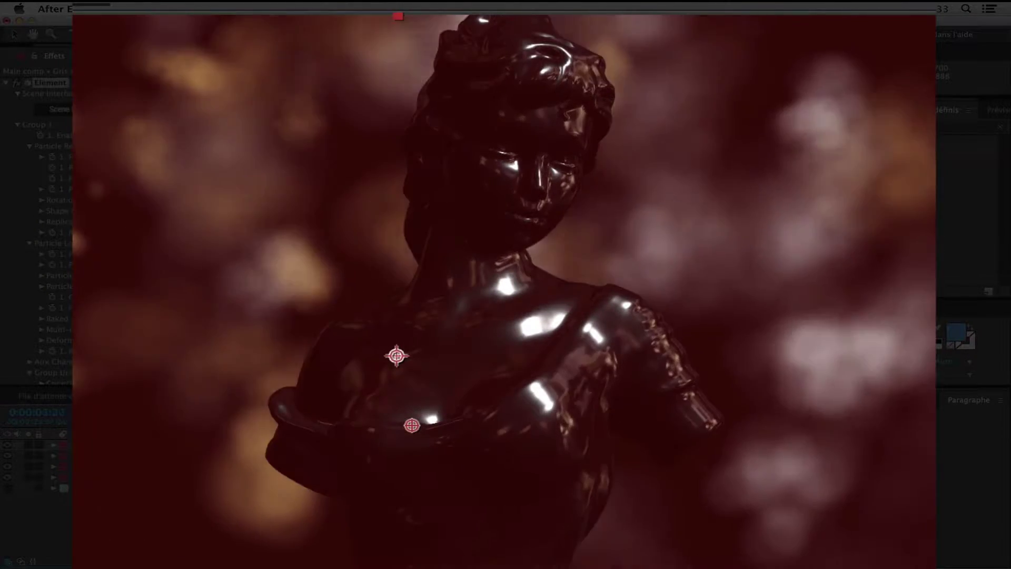
pyautogui.press('space')
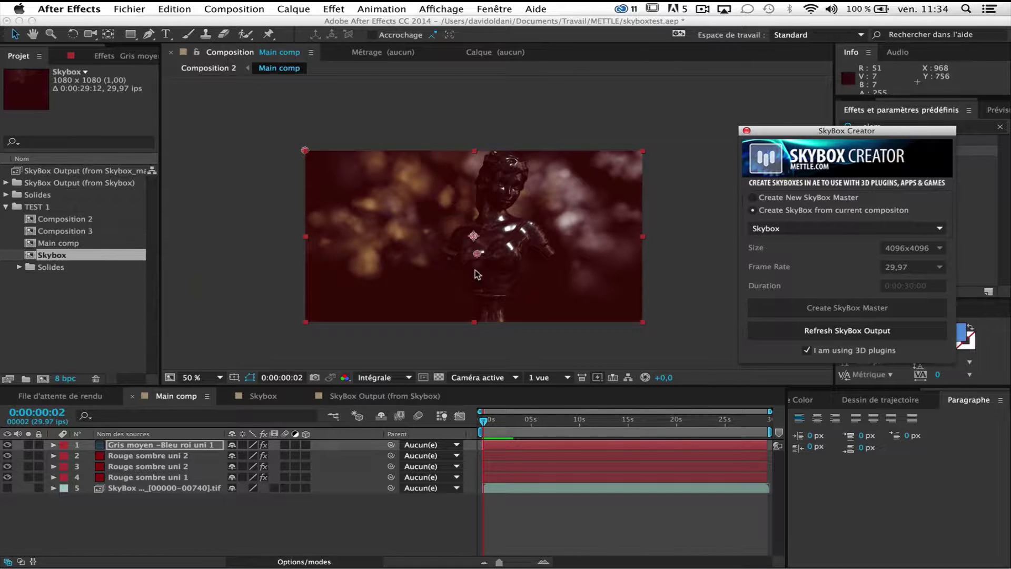
# - Zoom the Main comp viewer to 100% and return the playhead to 0:00:00:00
pyautogui.press('.')
pyautogui.moveTo(483, 421)
pyautogui.mouseDown()
pyautogui.moveTo(510, 421)
pyautogui.moveTo(476, 433)
pyautogui.mouseUp()
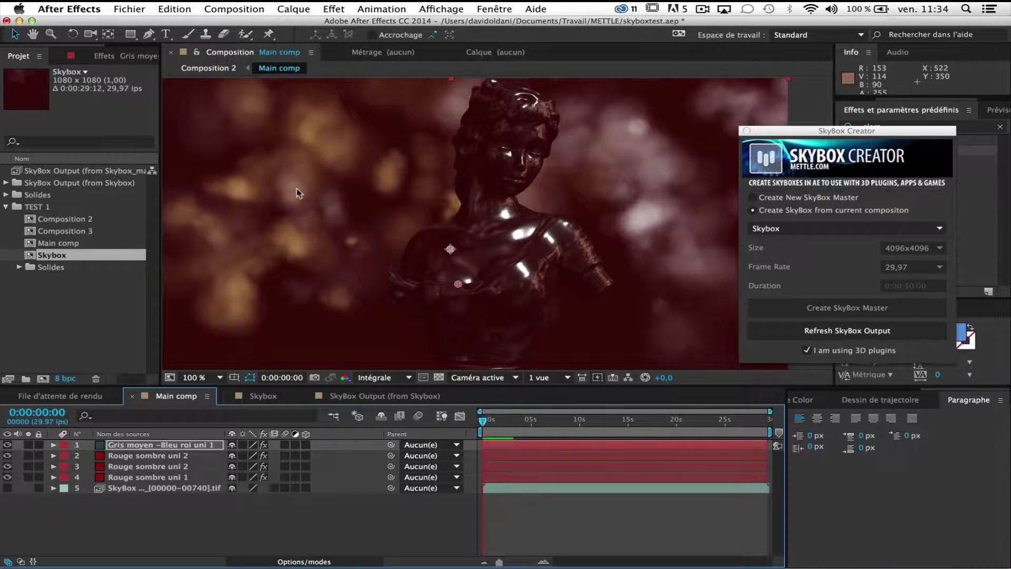